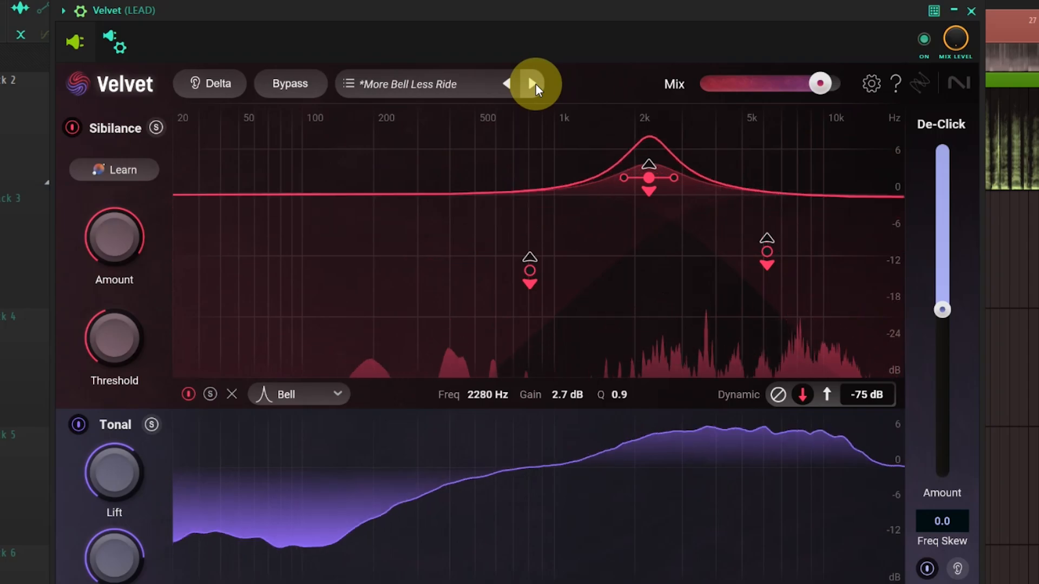
Step: Audition successive Velvet presets, including More Bell Less Ride, Cymbal Chill and Harsh Hats, on the lead channel
click(536, 85)
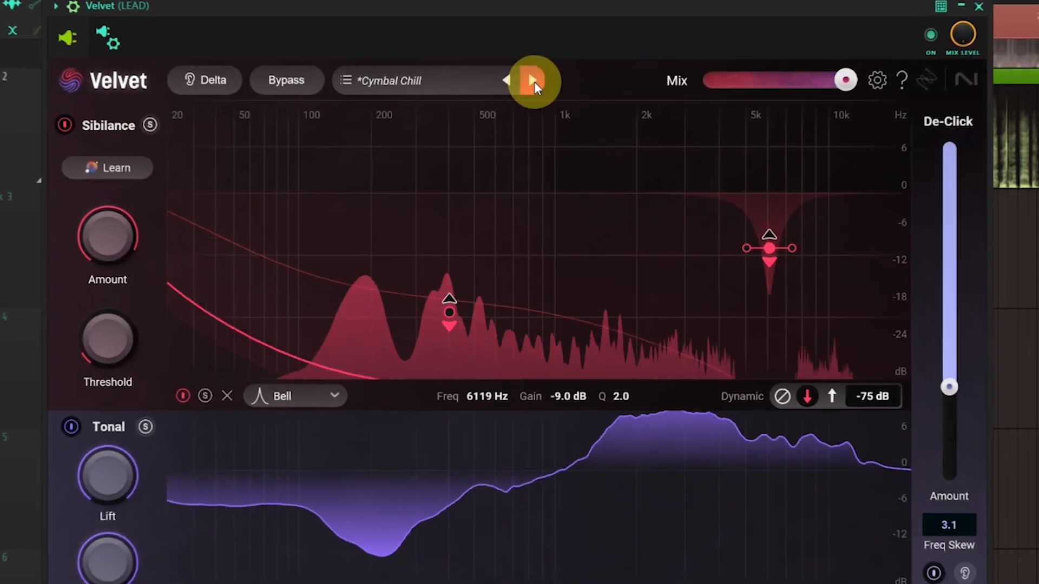
click(627, 93)
click(627, 93)
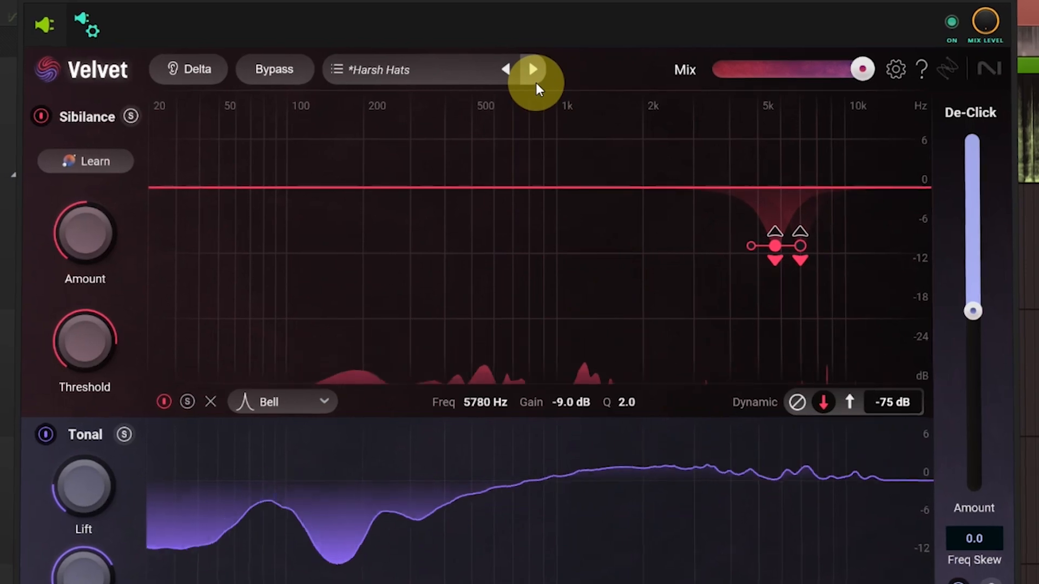
click(535, 84)
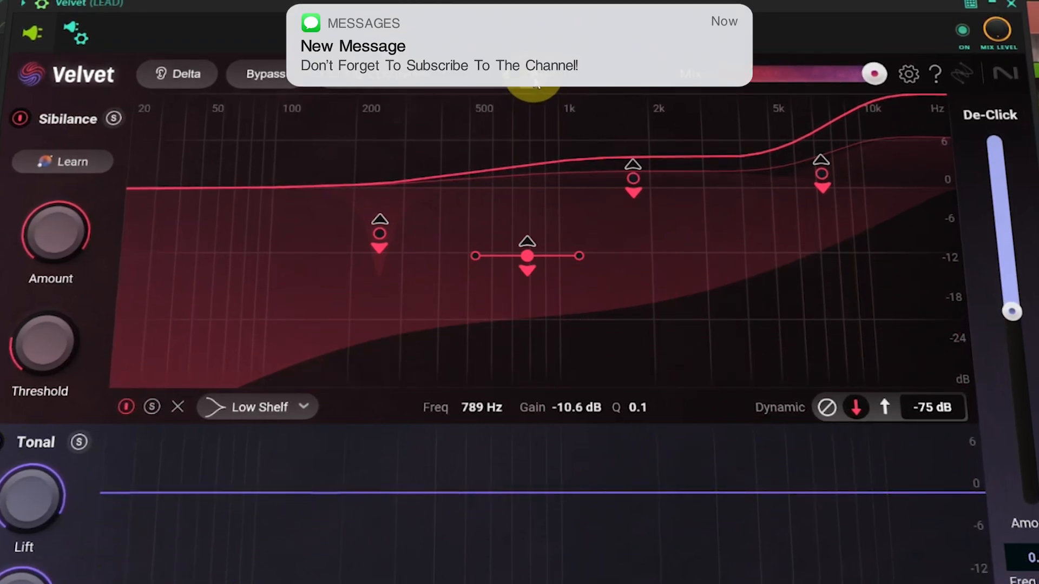
click(536, 79)
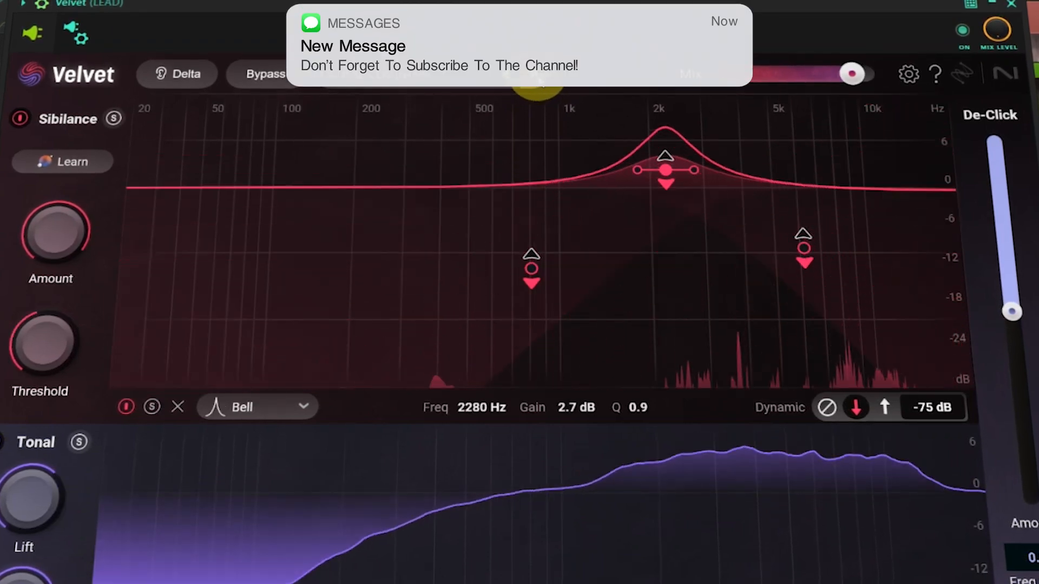
click(533, 76)
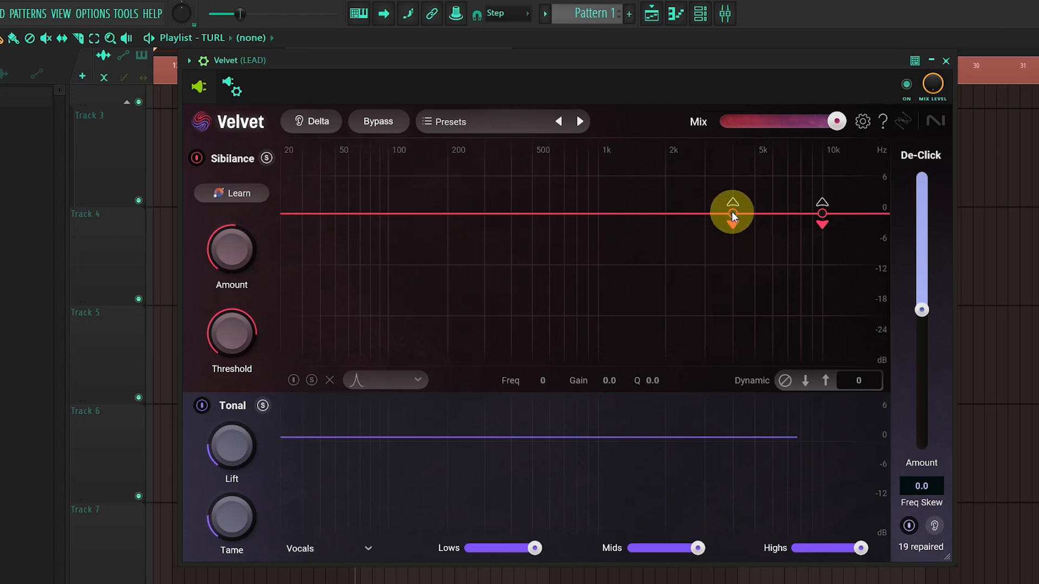
Step: Cut the lower-frequency sibilance EQ band to -12.0 dB at 3825 Hz
drag(731, 212, 731, 274)
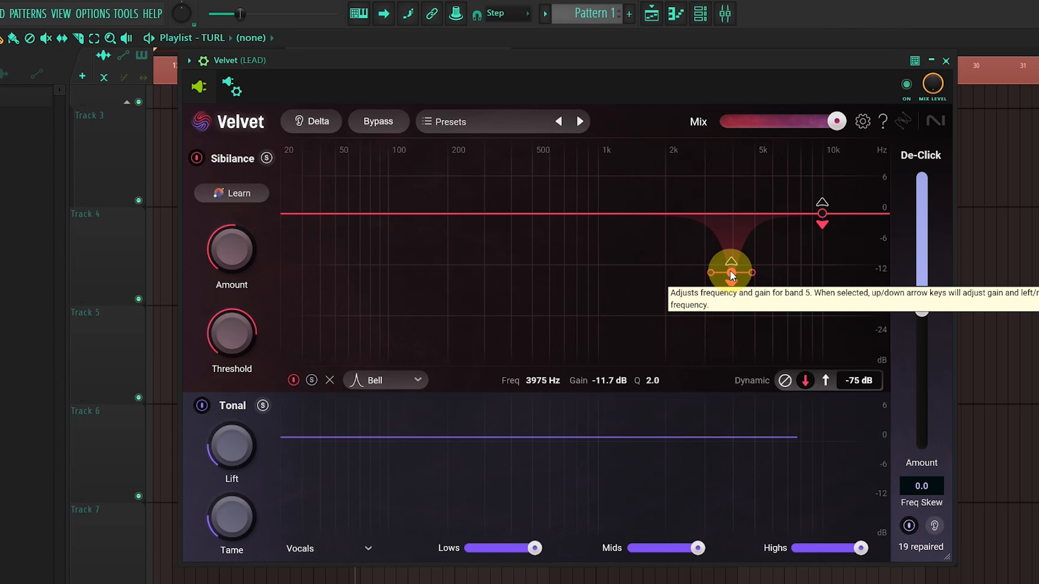
mouse_move(731, 272)
mouse_down()
mouse_move(726, 300)
mouse_move(612, 300)
mouse_move(733, 279)
mouse_move(793, 285)
mouse_move(563, 235)
mouse_move(474, 282)
mouse_move(539, 265)
mouse_move(728, 274)
mouse_up()
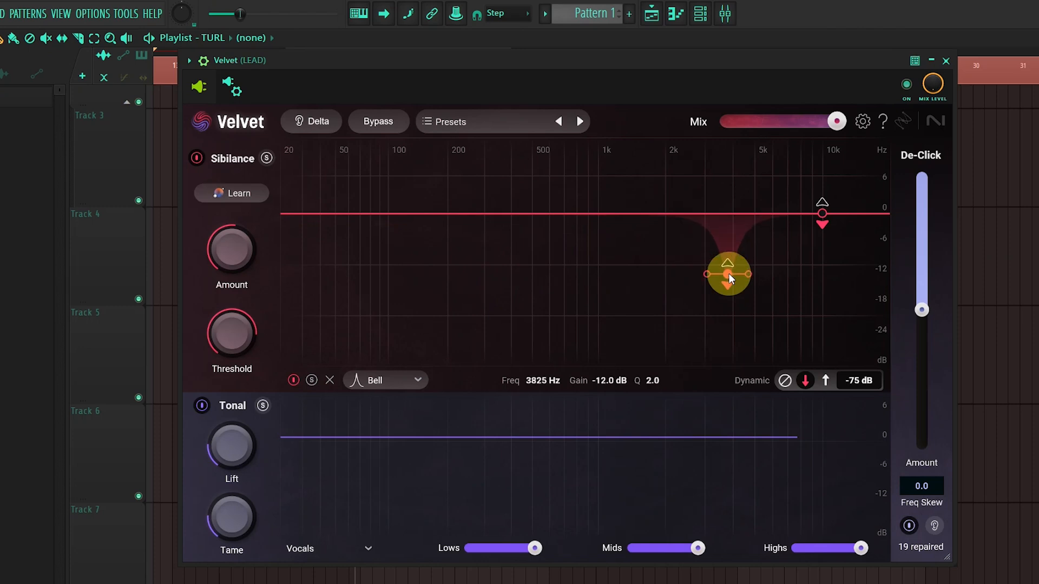
Step: Try the Low Shelf and High Shelf filter shapes on the selected sibilance band and return it to Bell
click(387, 385)
click(381, 408)
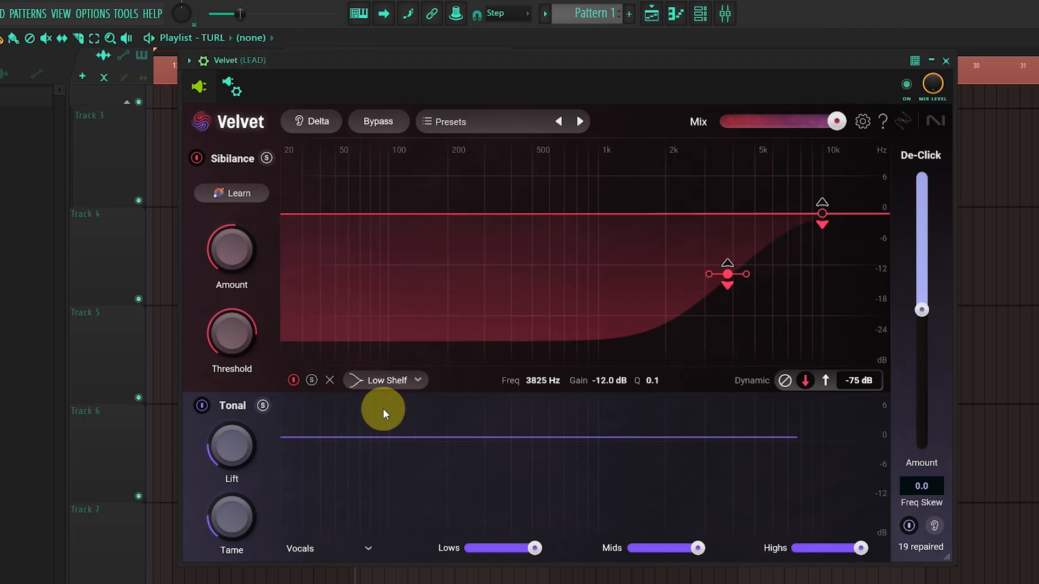
click(393, 381)
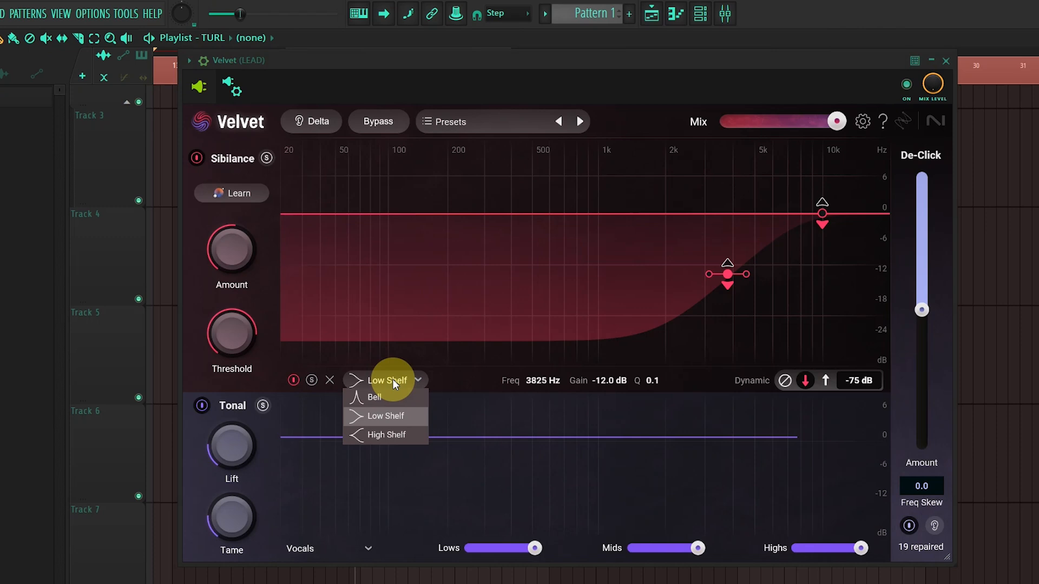
click(383, 434)
click(388, 385)
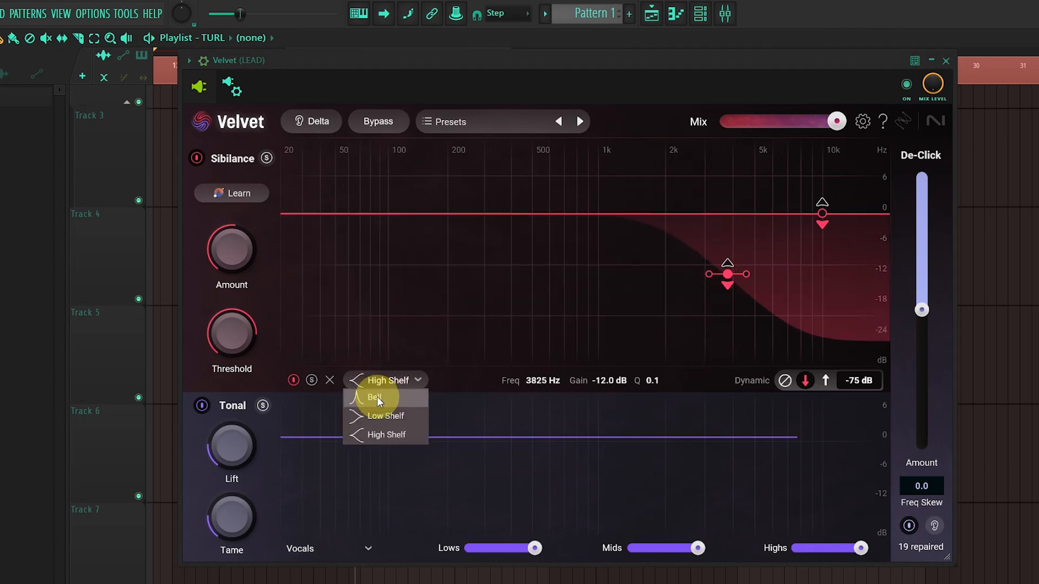
click(377, 396)
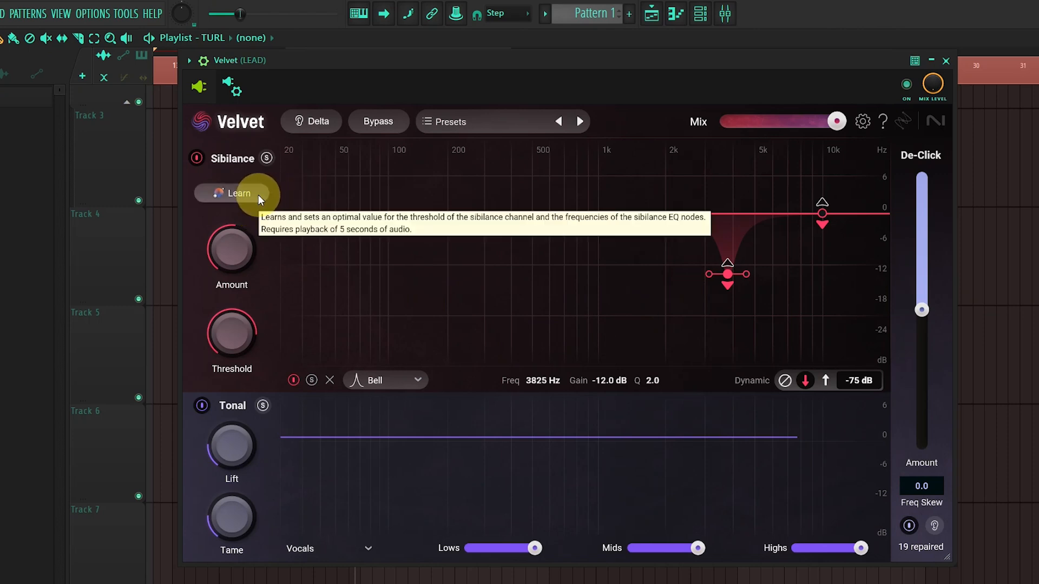
Step: Briefly disable and solo the Sibilance module, restore both states, and inspect its Amount and Threshold controls
click(198, 157)
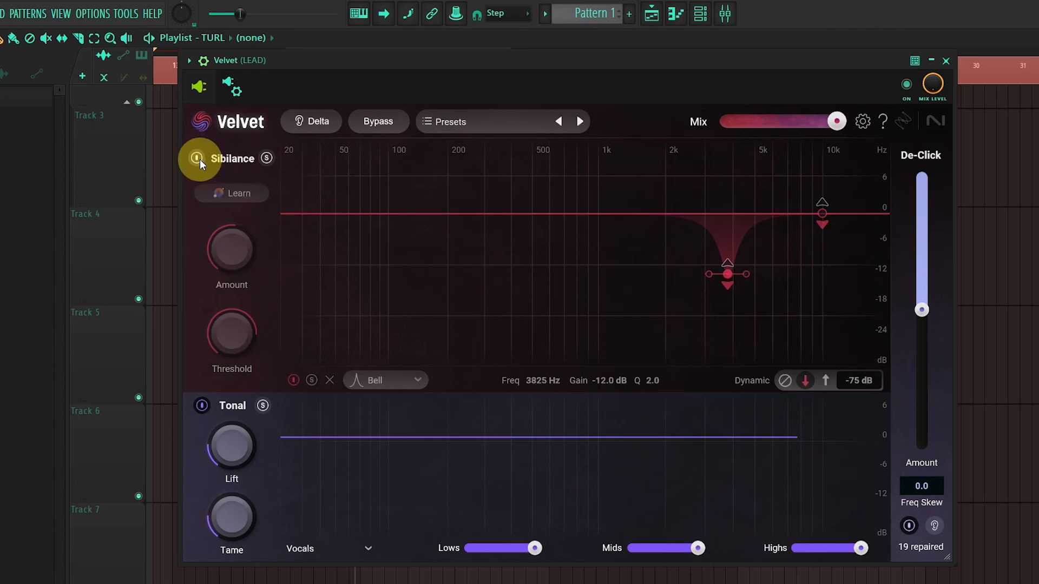
click(198, 158)
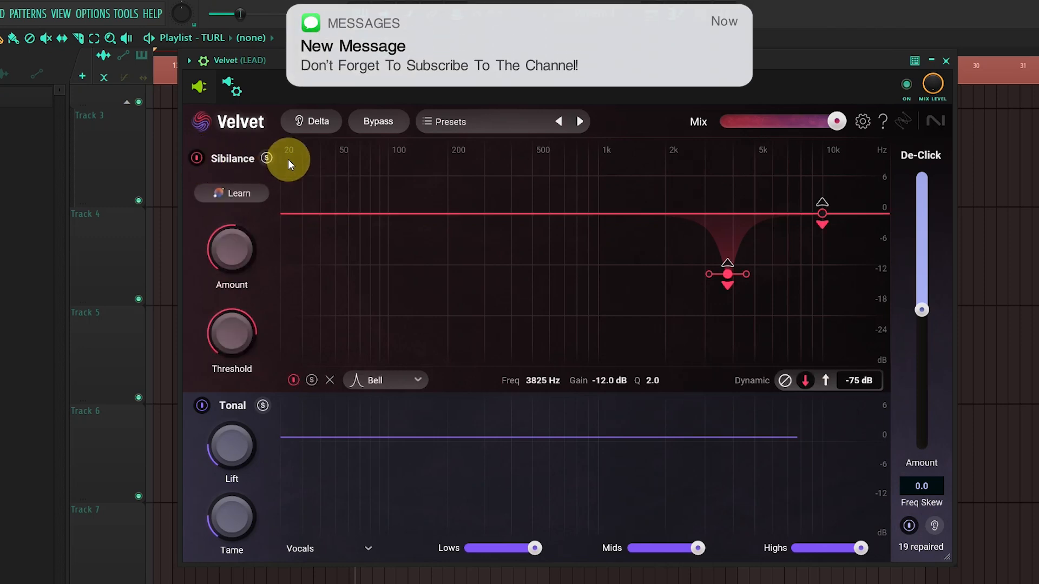
click(267, 158)
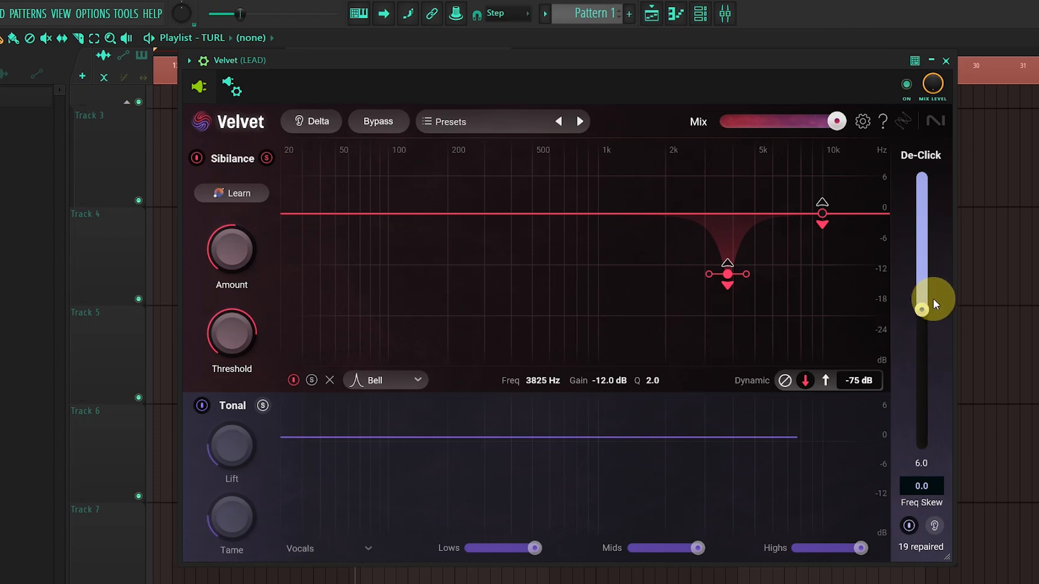
click(267, 158)
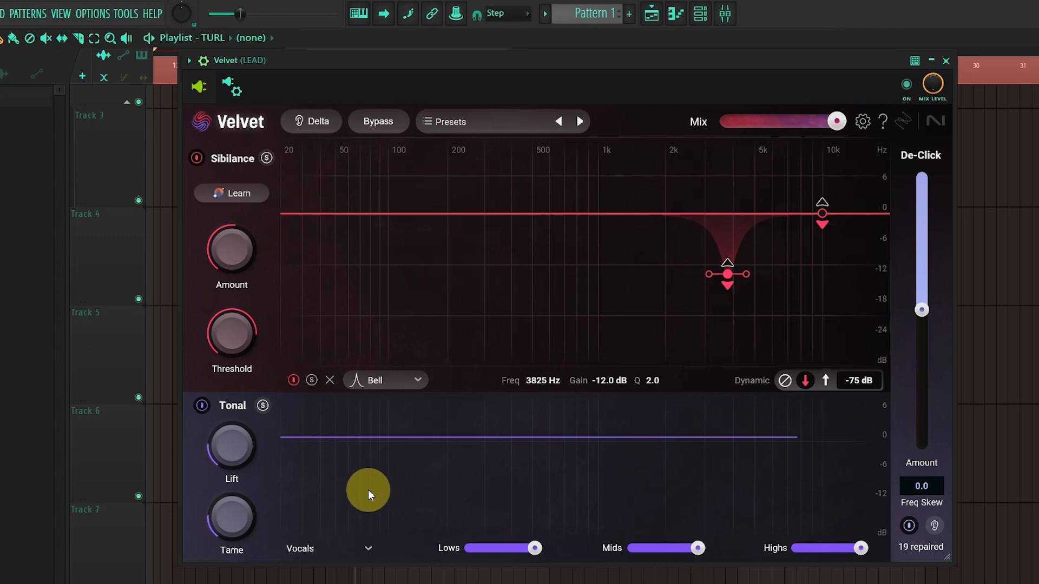
click(206, 407)
click(206, 406)
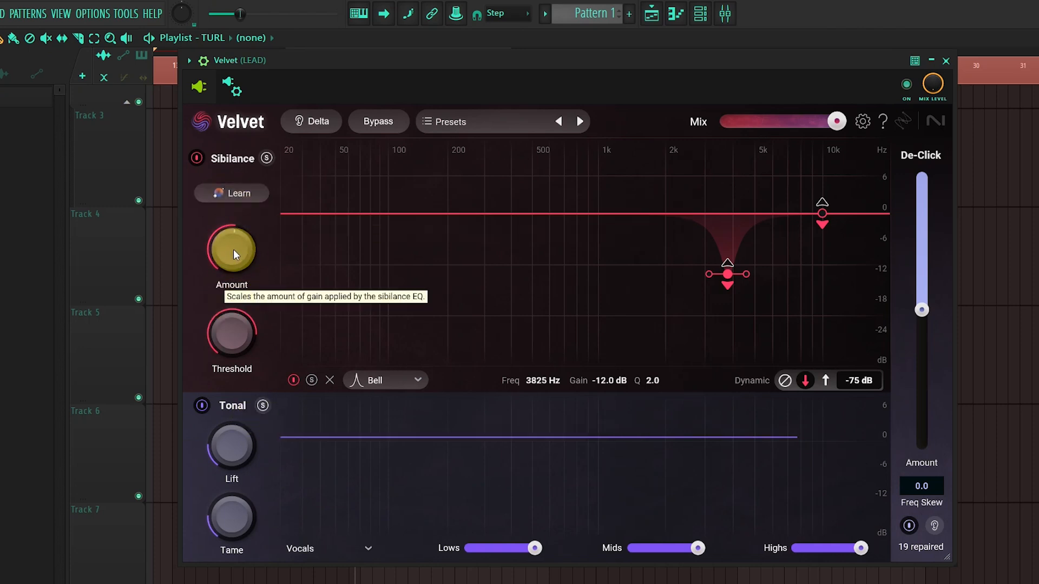
mouse_move(232, 252)
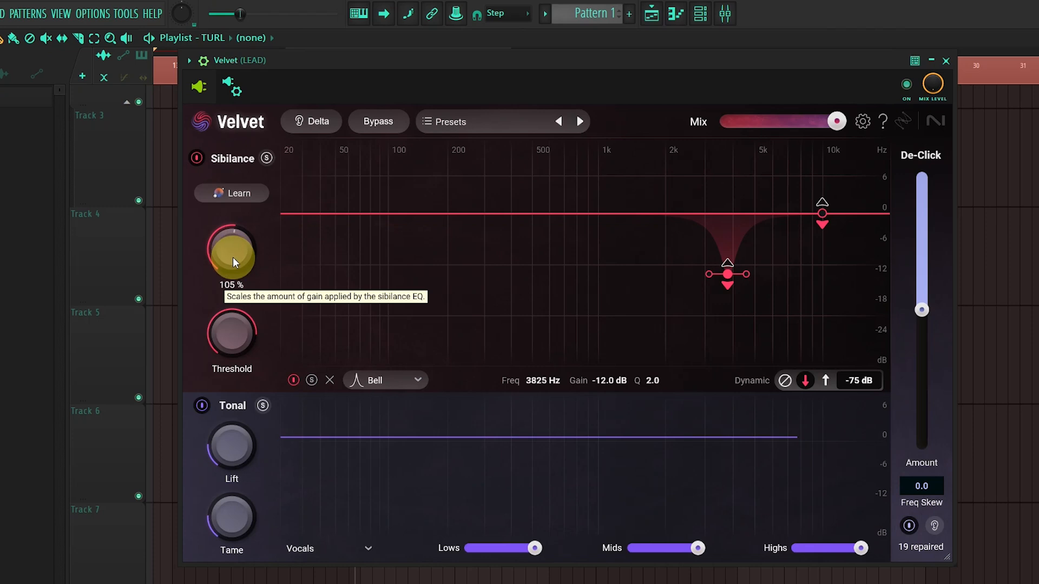
mouse_move(222, 344)
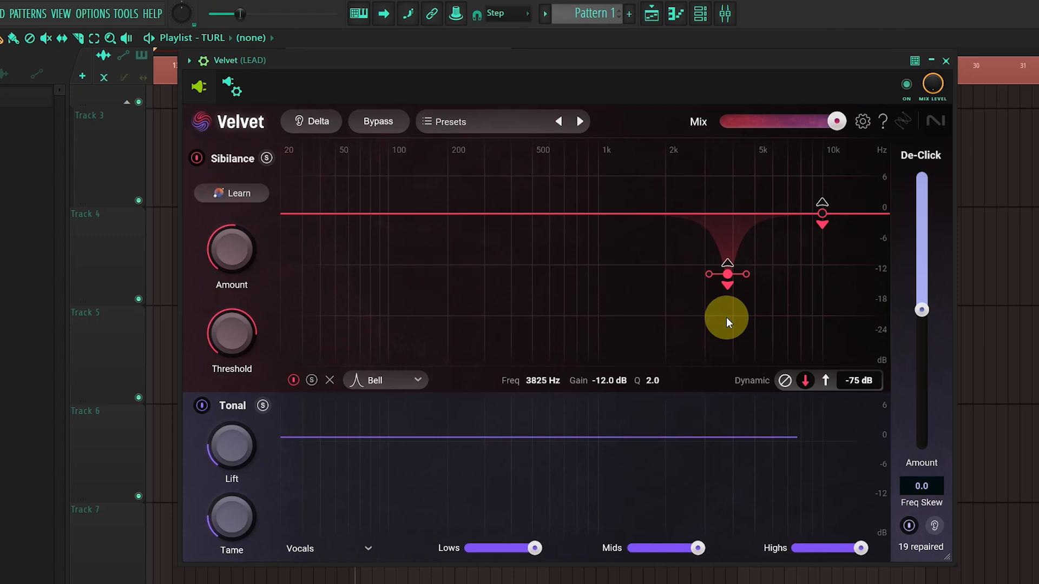
Step: Compare the static, downward and upward dynamic modes on the band, choose upward, and set its dynamic threshold to -97 dB
click(826, 381)
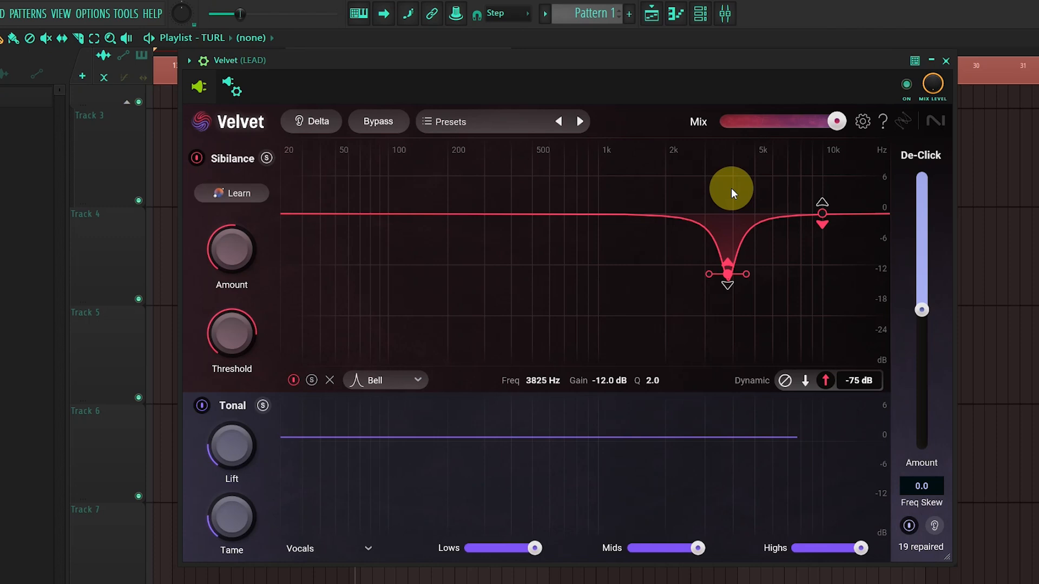
click(785, 381)
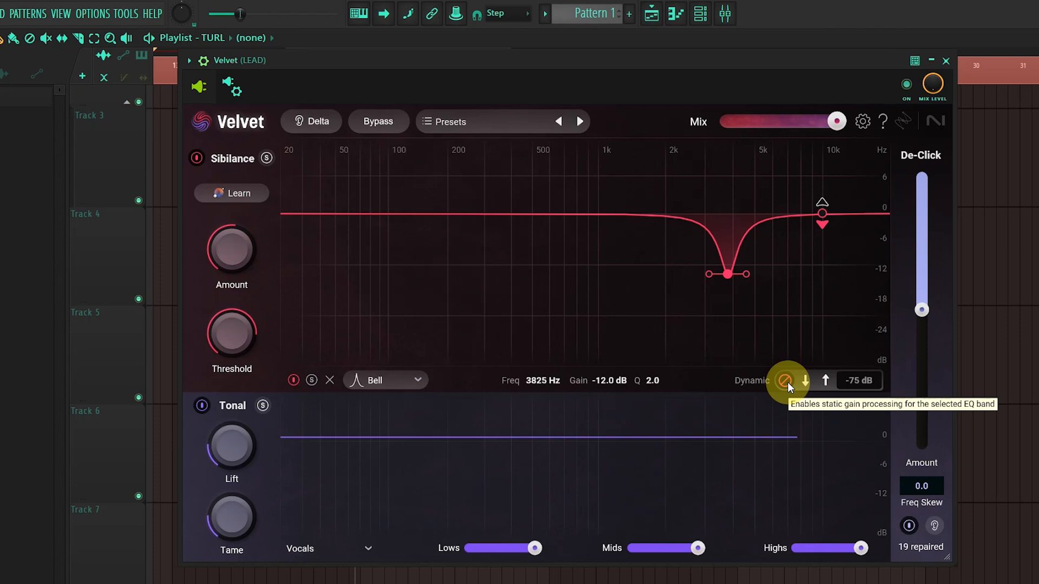
click(805, 381)
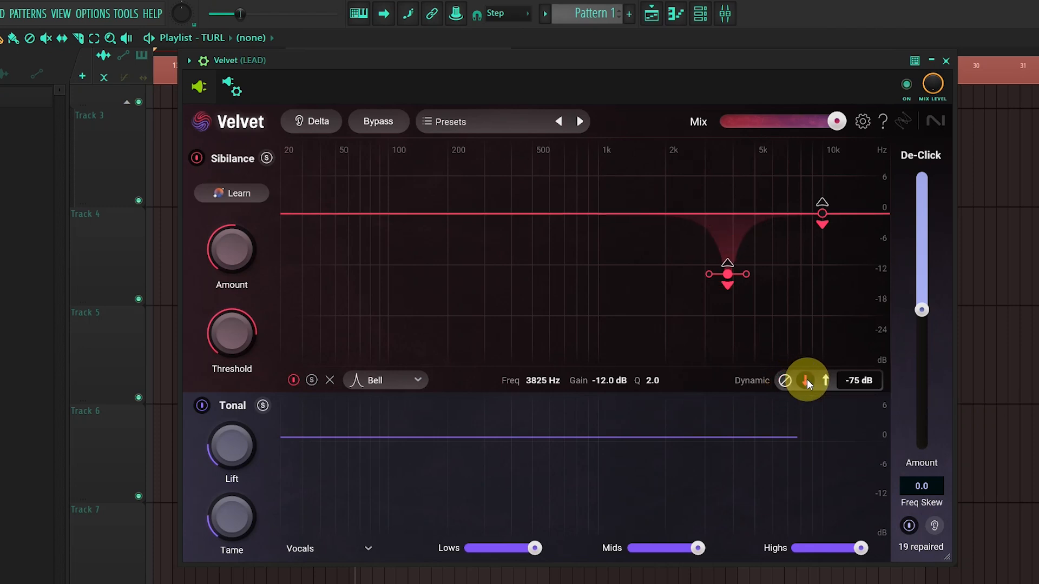
click(825, 380)
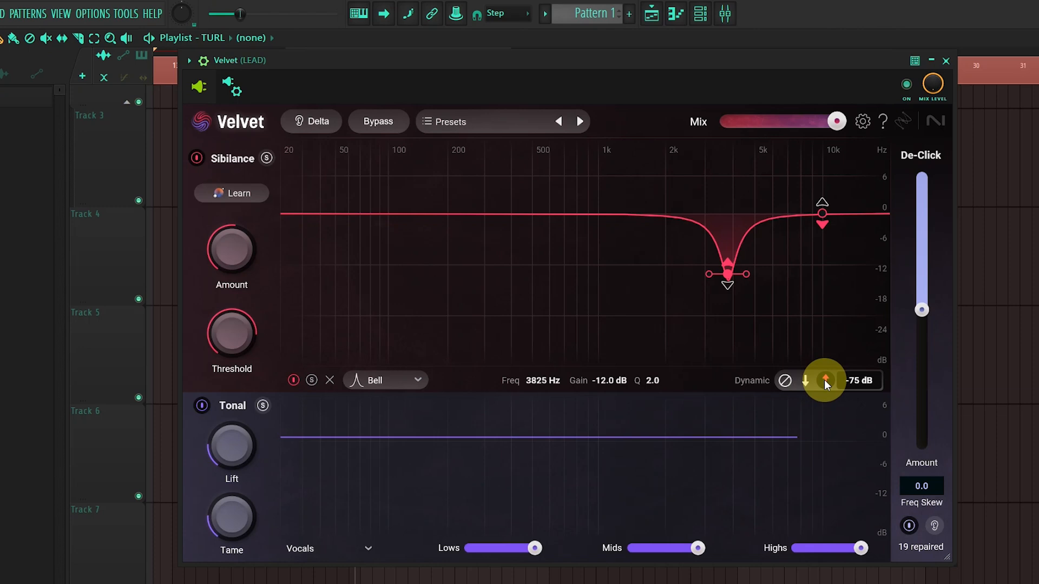
drag(859, 381, 858, 390)
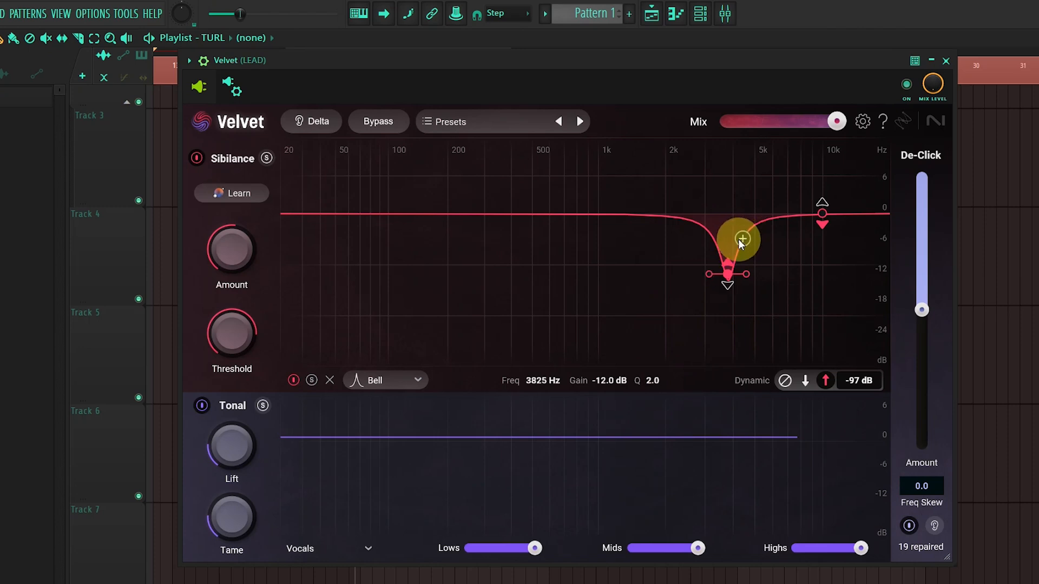
Step: Set the selected sibilance band's gain to -4.0 dB and adjust its width to a Q of 2.2
drag(608, 381, 628, 334)
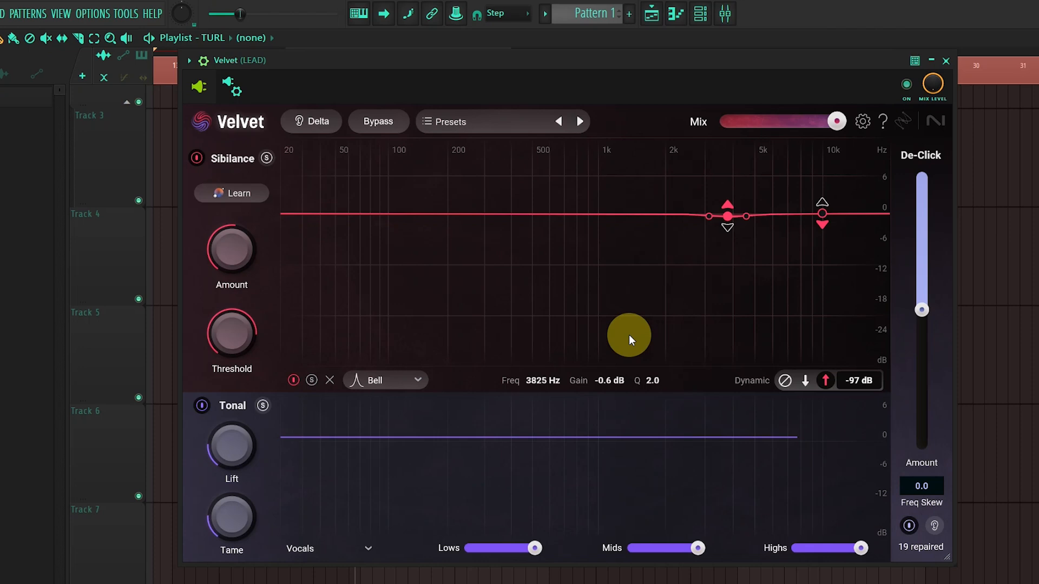
drag(609, 382, 647, 394)
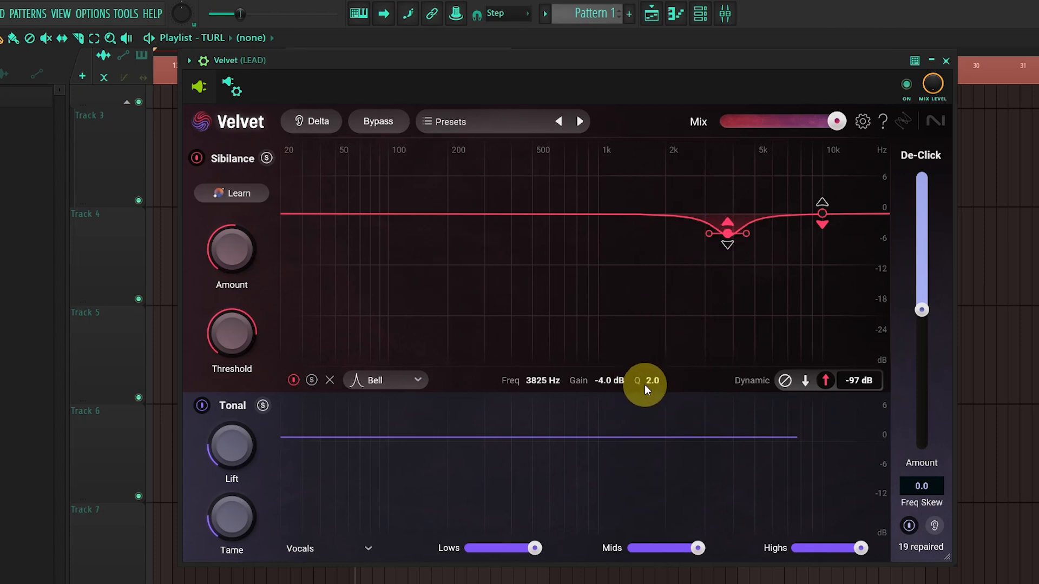
mouse_move(649, 382)
mouse_down()
mouse_move(666, 339)
mouse_move(655, 413)
mouse_move(661, 376)
mouse_up()
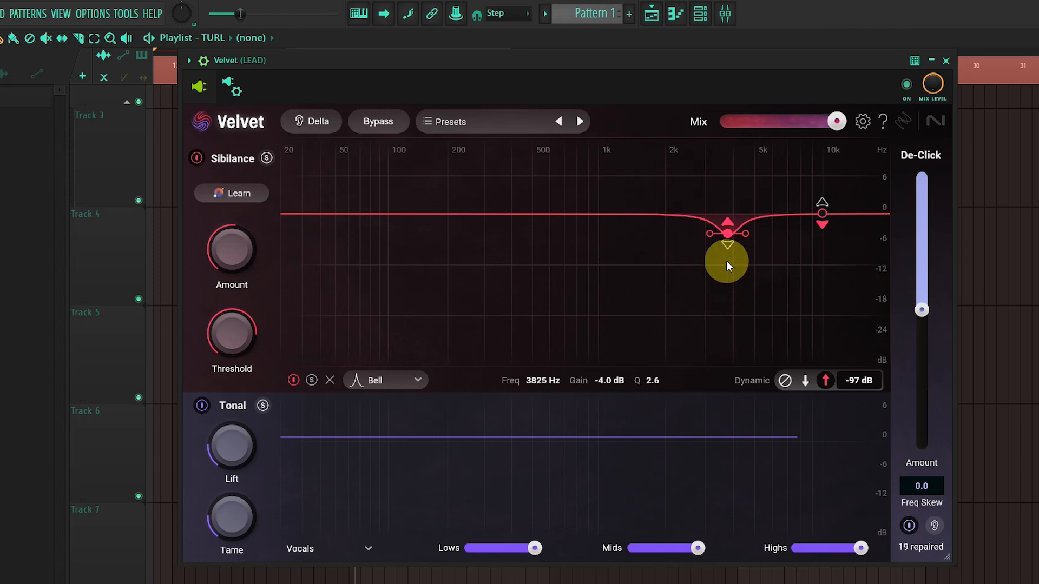
scroll(728, 231, up, 8)
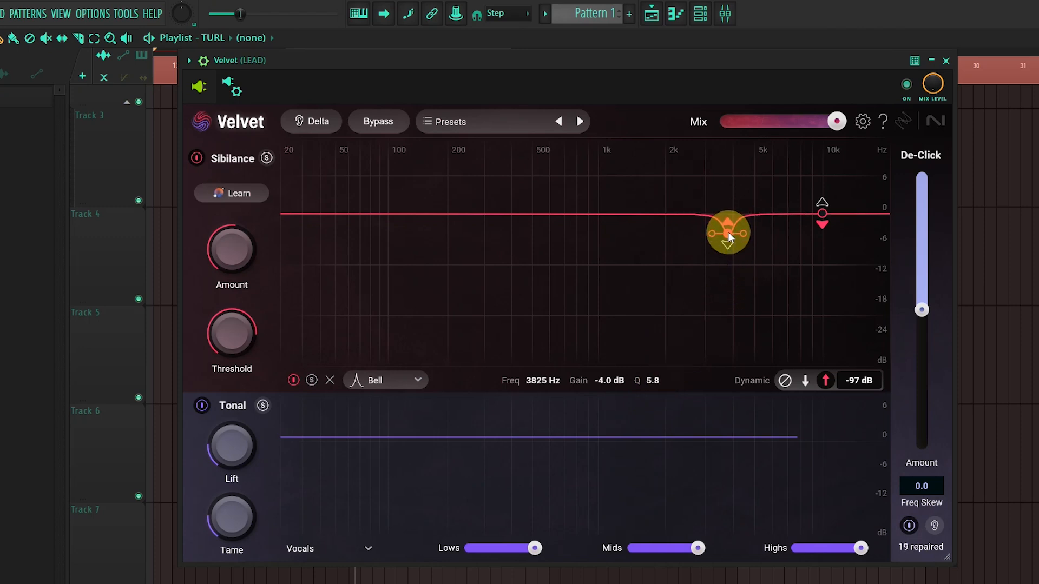
scroll(729, 231, down, 7)
scroll(728, 232, down, 4)
scroll(728, 232, up, 4)
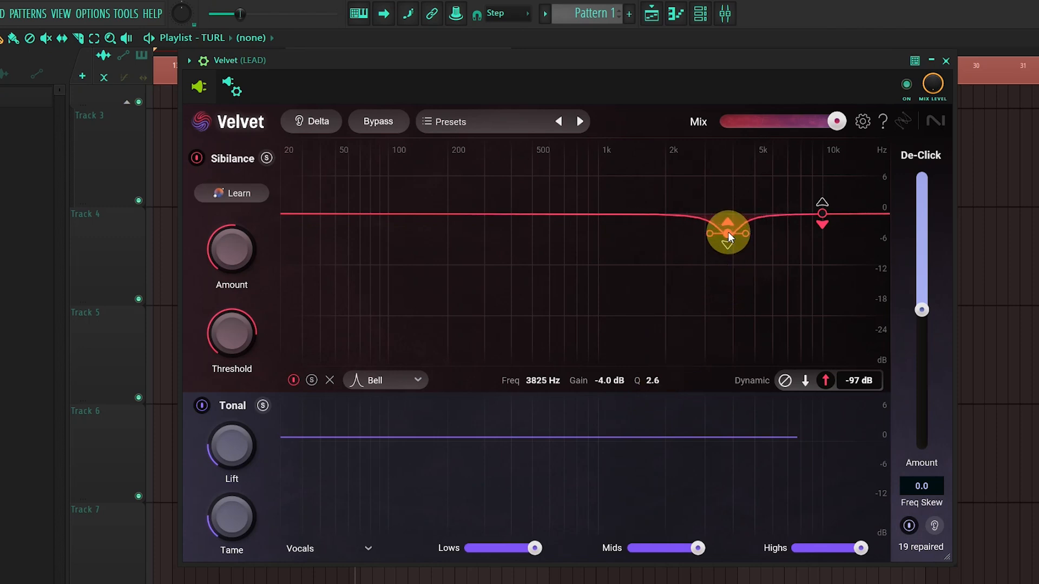
scroll(728, 232, down, 2)
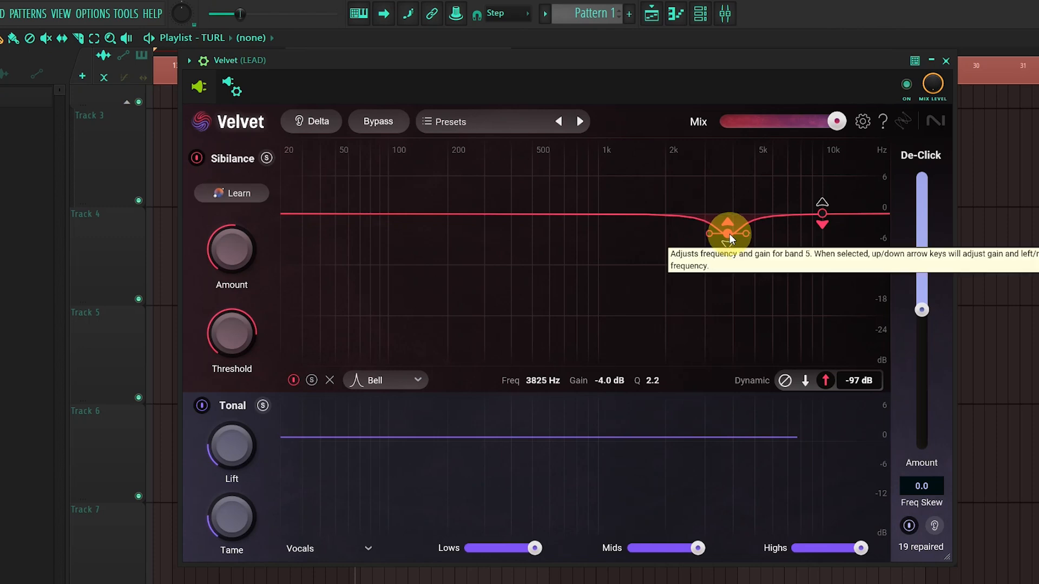
Step: Retune the selected sibilance band to 3090 Hz with a gain of -8.8 dB
drag(730, 233, 722, 258)
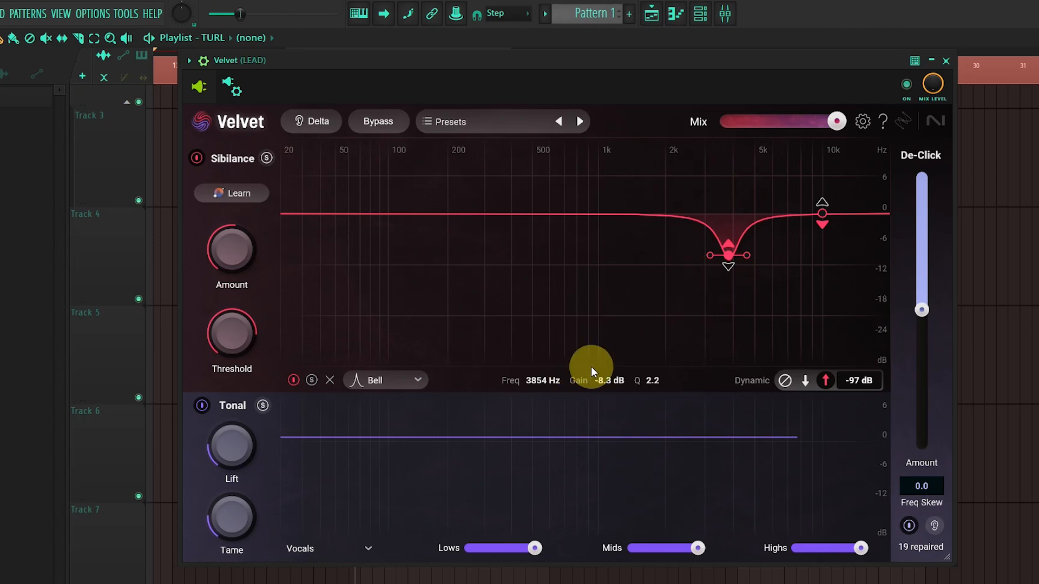
mouse_move(606, 382)
mouse_down()
mouse_move(608, 402)
mouse_move(610, 359)
mouse_move(612, 385)
mouse_up()
drag(542, 380, 570, 382)
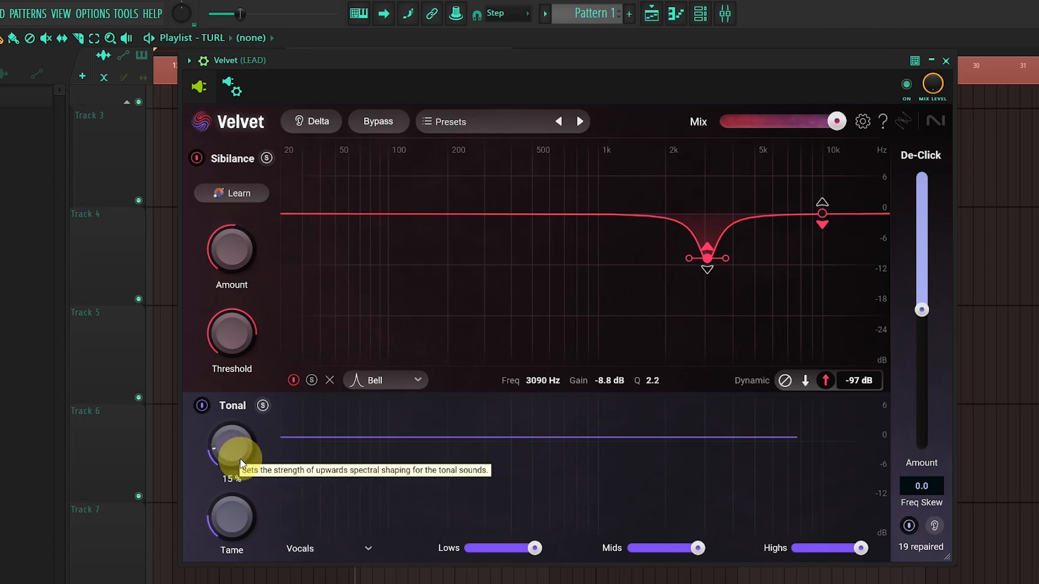
Step: Try raising the Tonal module's Lift to 88% and bring it back down
drag(239, 459, 265, 424)
drag(298, 390, 375, 322)
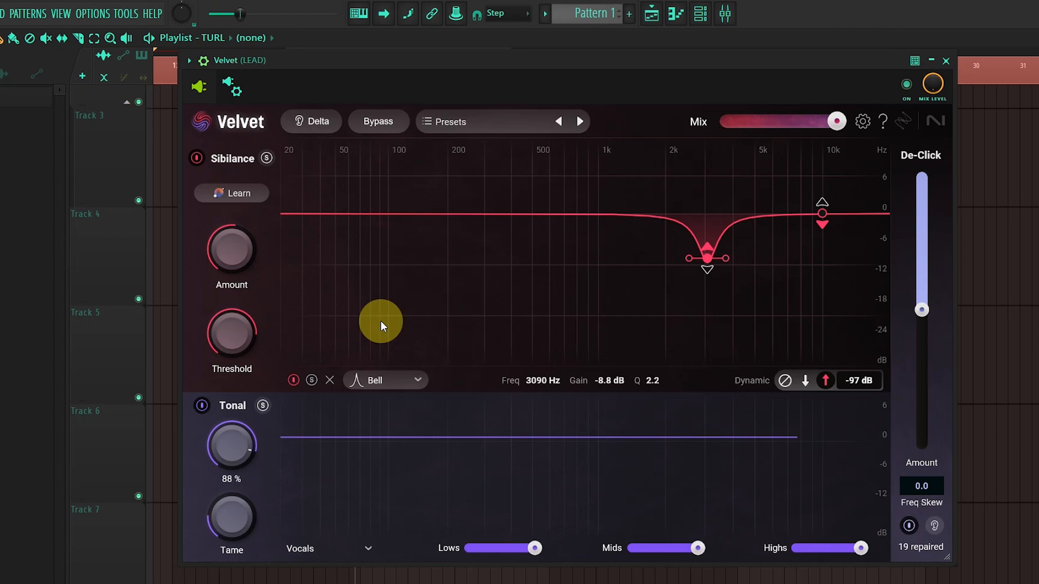
drag(380, 321, 346, 433)
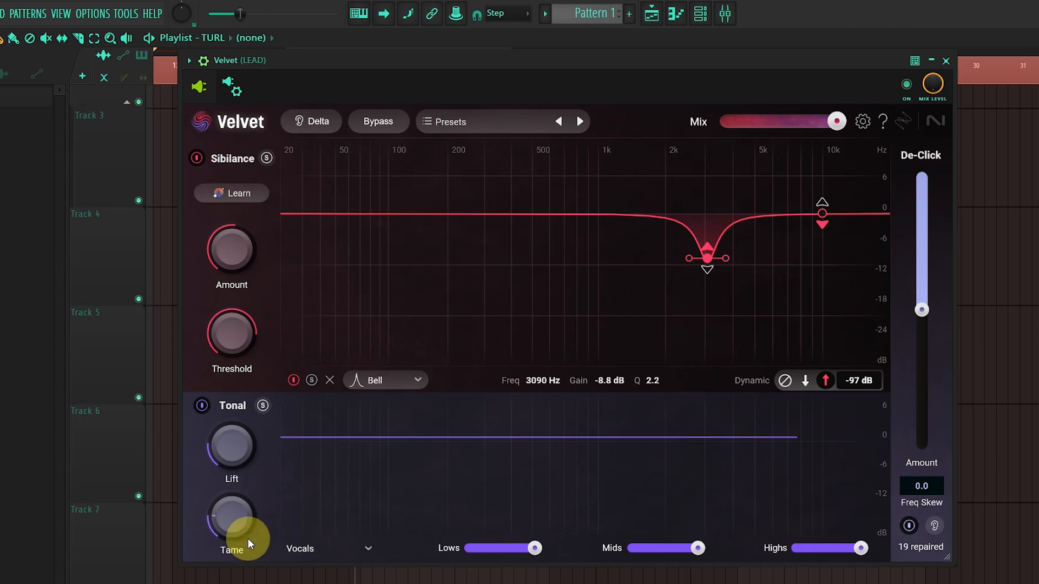
Step: Review the Tonal module's source profiles and keep Vocals selected
click(370, 548)
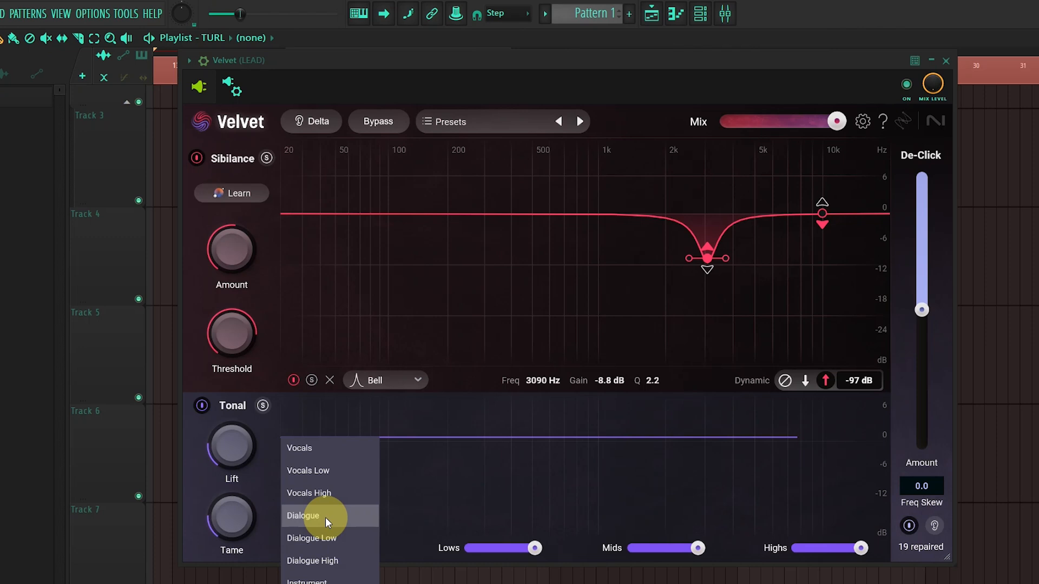
click(316, 459)
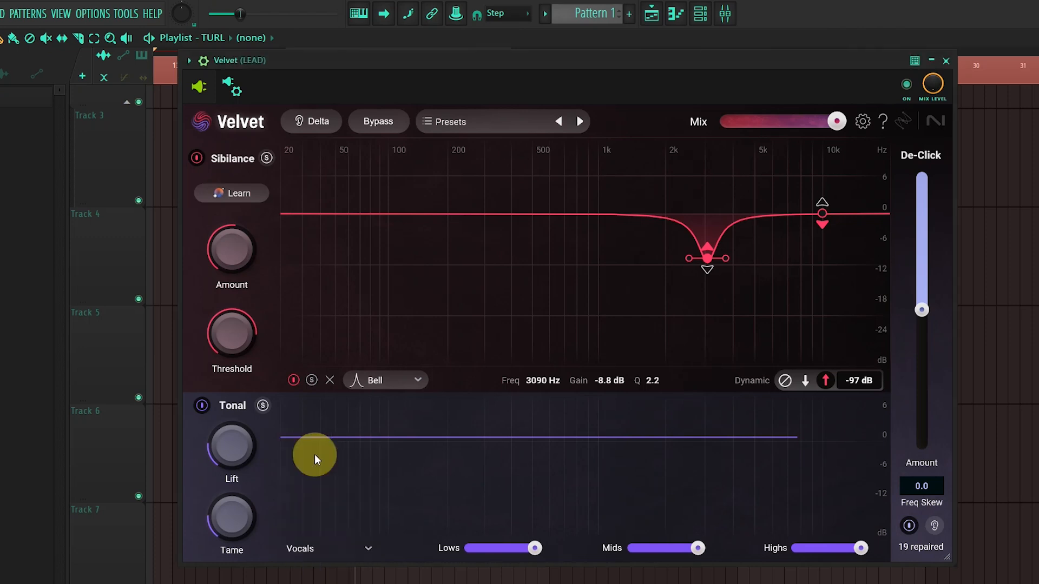
Step: Lower the Tonal module's Lows and Highs strengths to about halfway, and try Mids at 51% before returning it to 100%
mouse_move(533, 547)
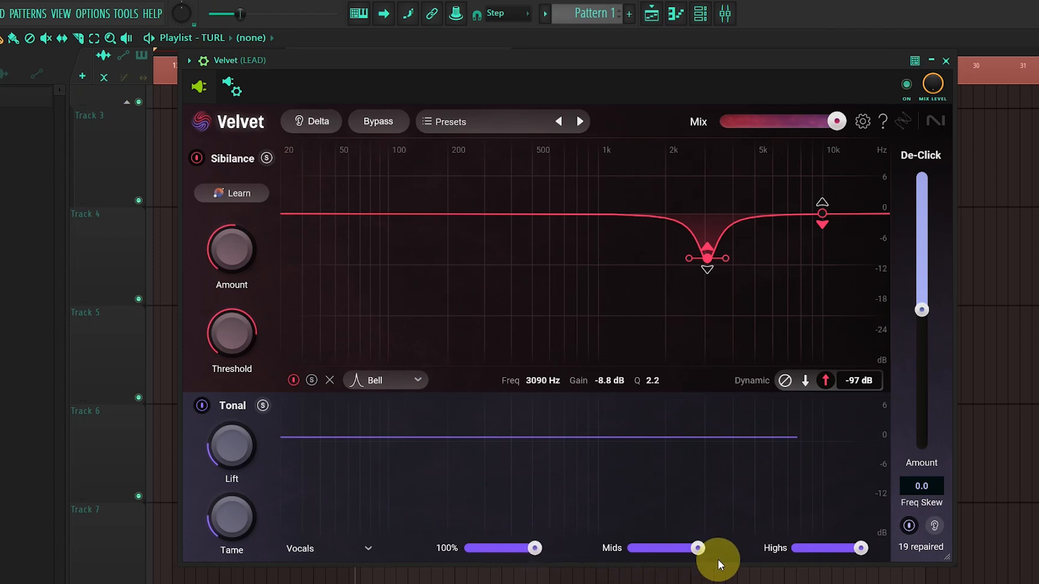
drag(703, 545, 670, 545)
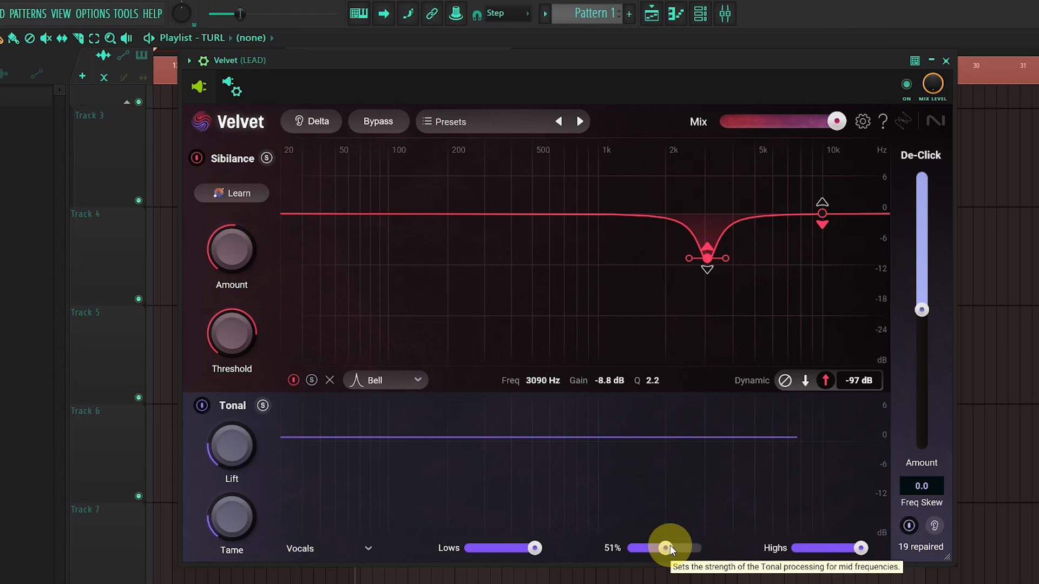
drag(669, 546, 711, 548)
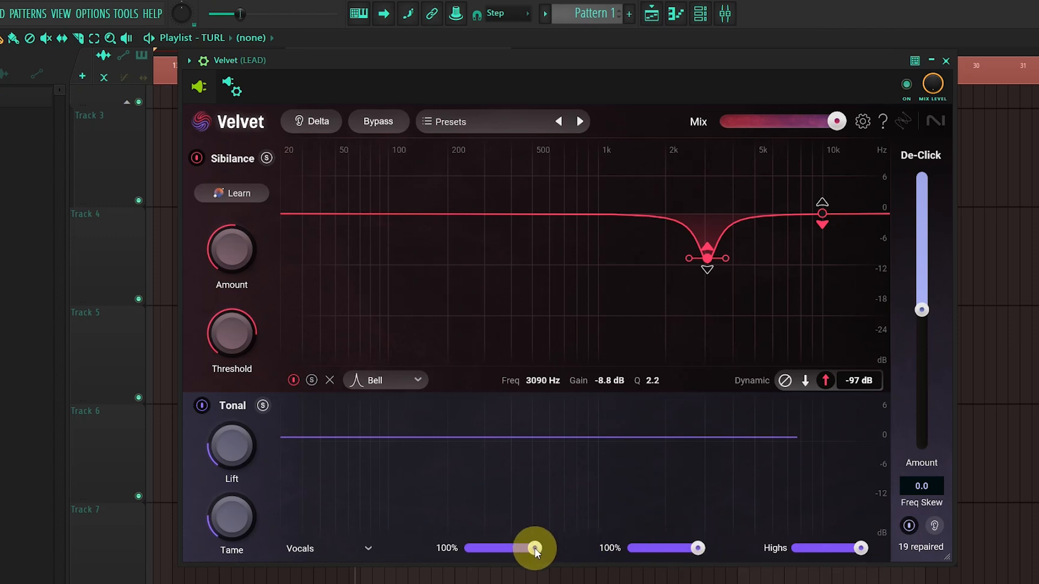
drag(534, 547, 496, 553)
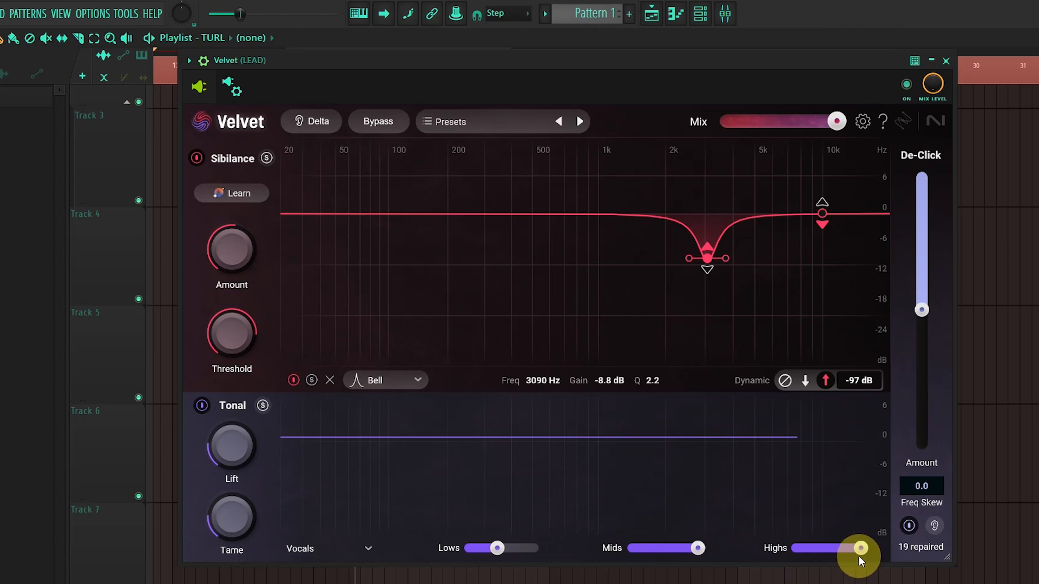
drag(858, 548, 819, 548)
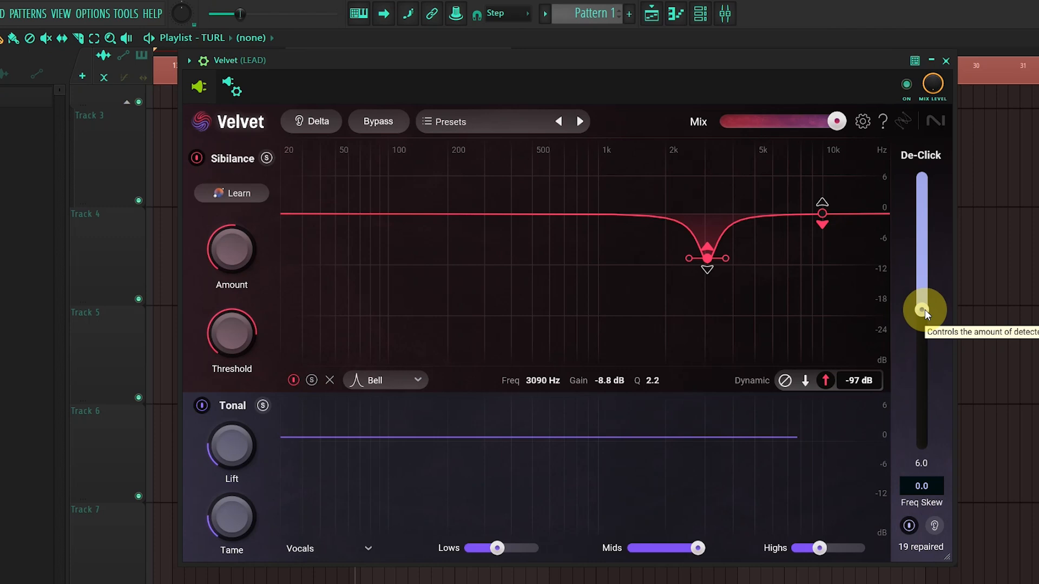
Step: Move the De-Click Amount slider up slightly above its midpoint, and switch the De-Click processing off and back on
drag(924, 309, 936, 271)
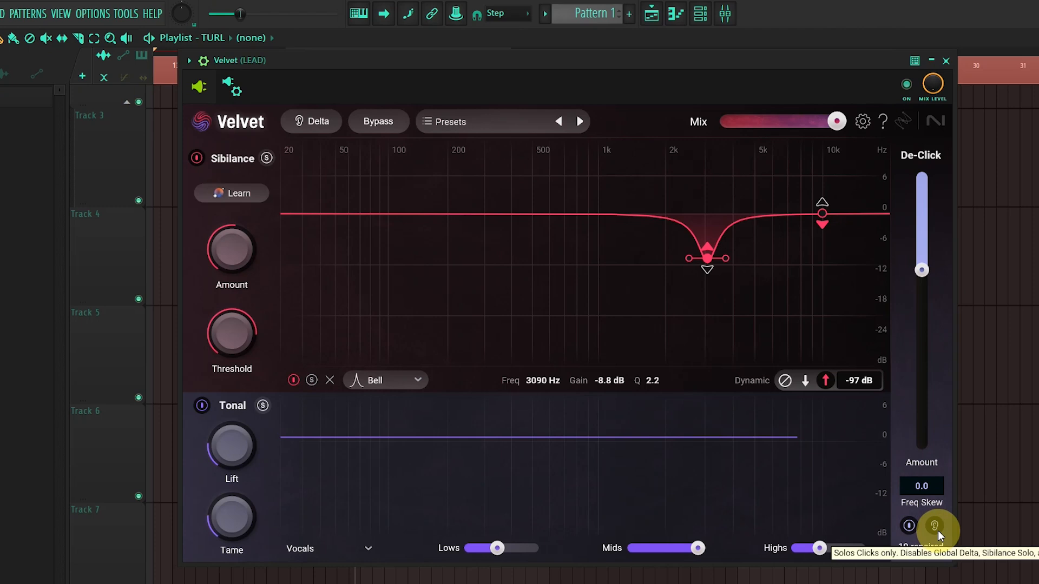
click(909, 525)
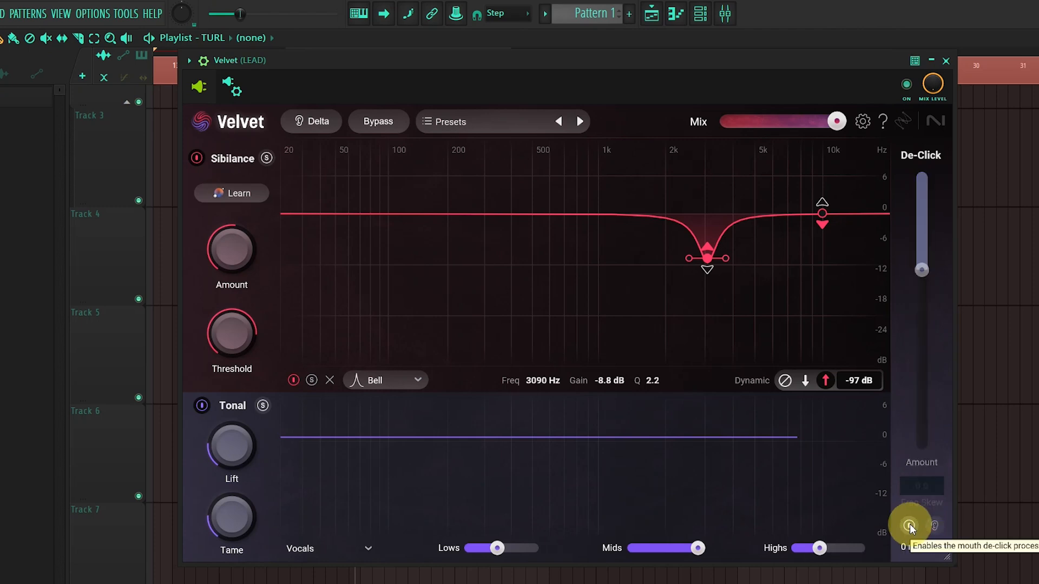
click(910, 526)
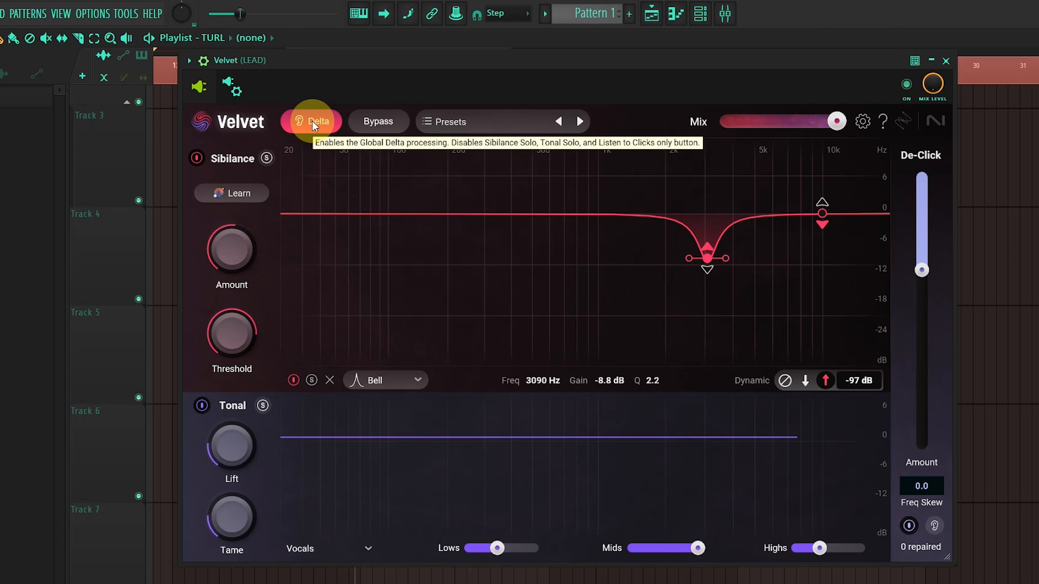
Step: Toggle the plugin's Bypass on and off and look over the Presets list without loading one
click(378, 123)
click(377, 124)
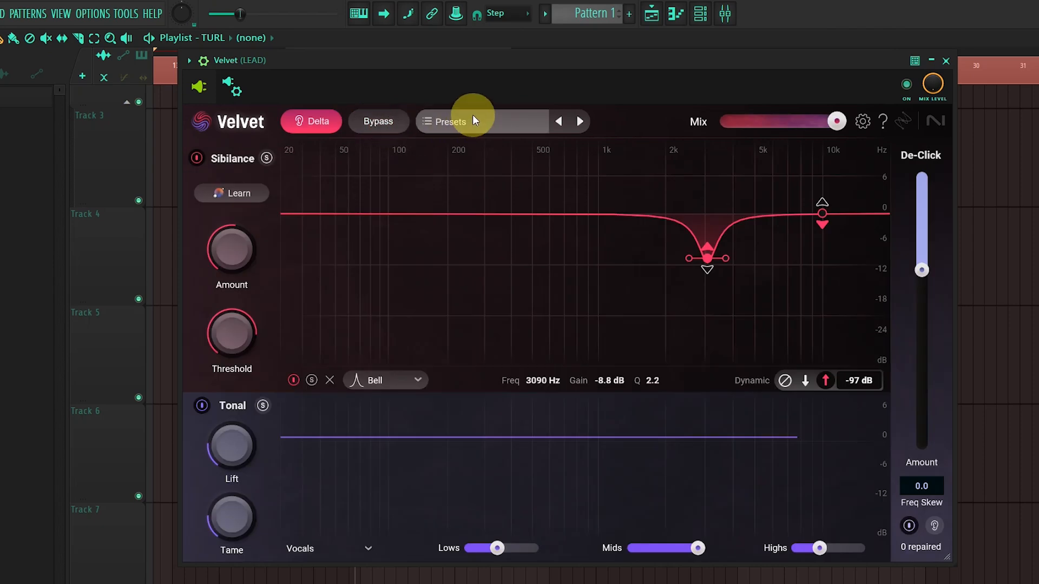
click(475, 121)
click(641, 105)
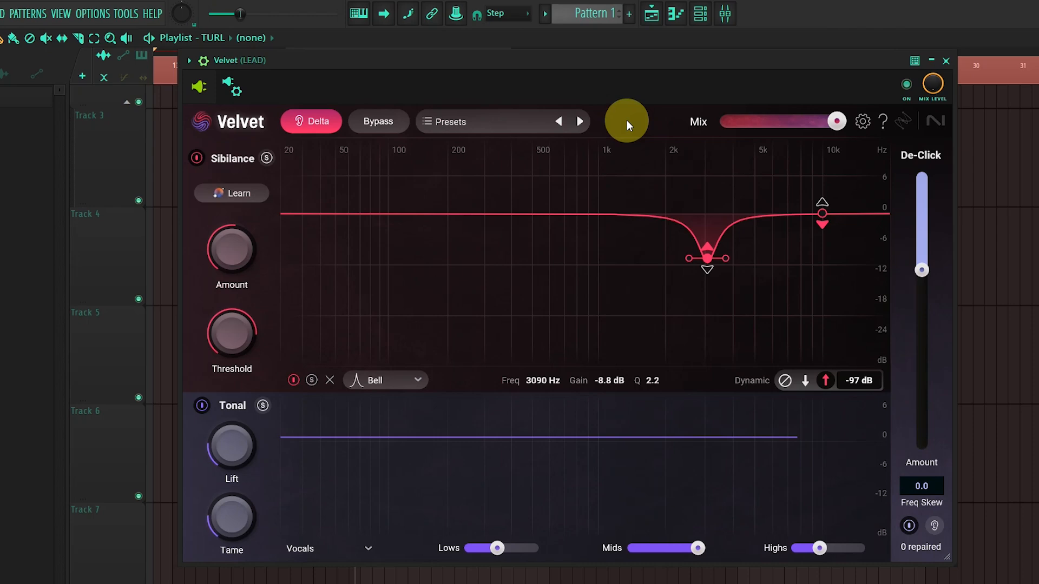
Step: Move the plugin window down to uncover the playlist and place the playhead at the start of the vocal clip near bar 17
drag(689, 54, 649, 220)
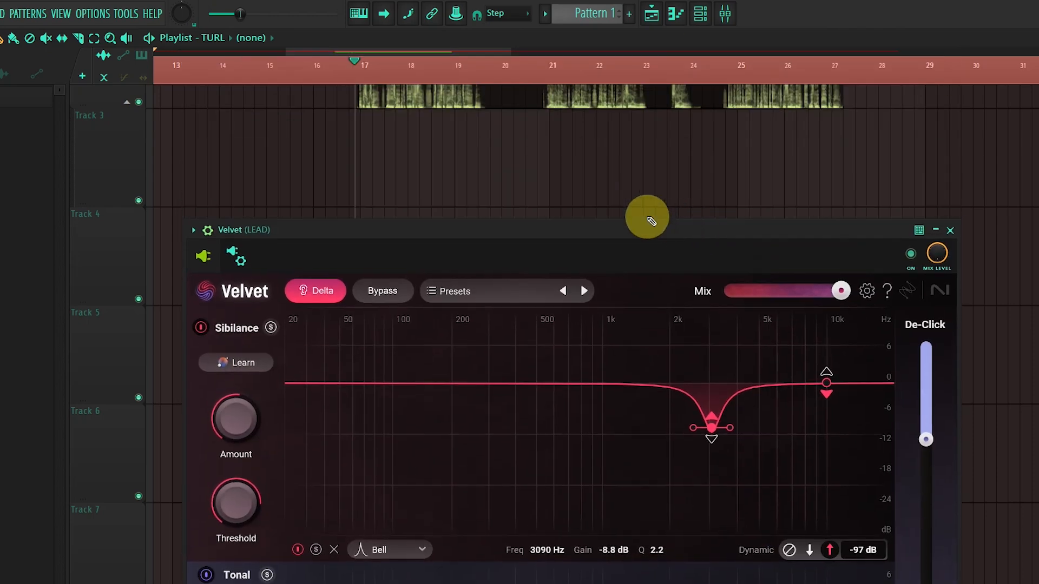
scroll(376, 157, down, 2)
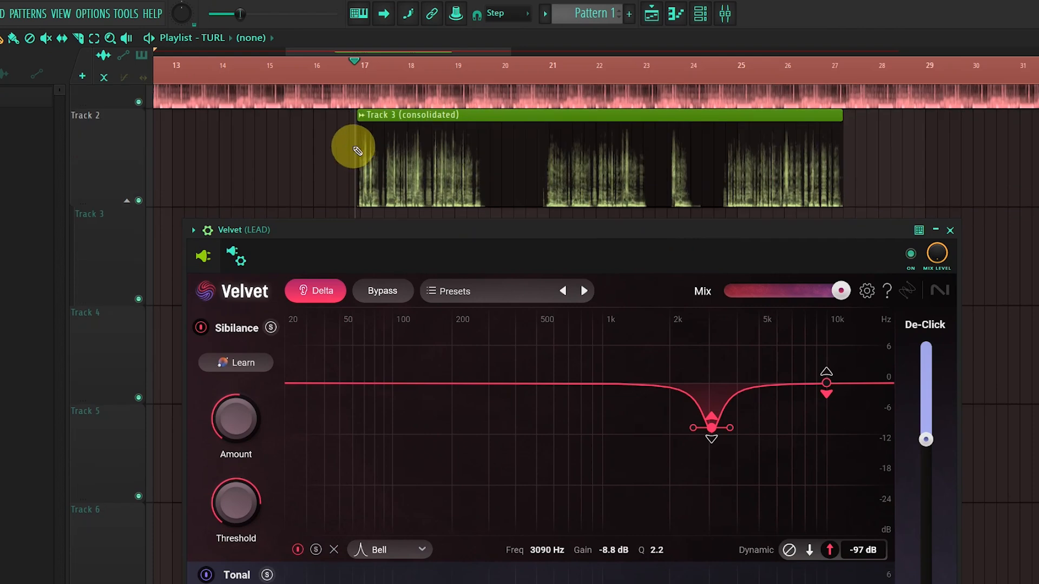
scroll(368, 152, up, 5)
click(374, 67)
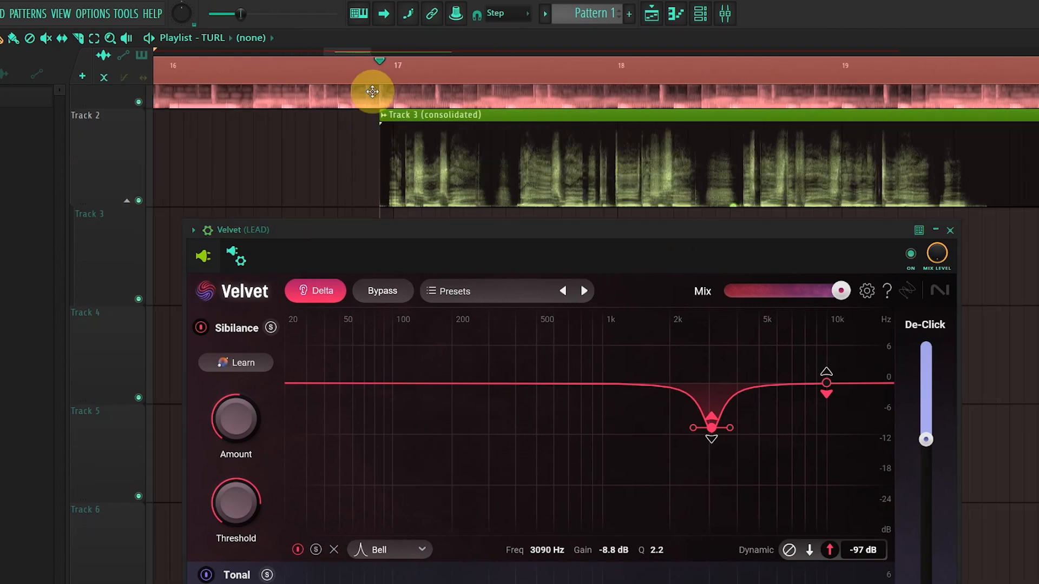
Step: Mute the track above Track 2 and bring the whole vocal clip into view
click(139, 102)
scroll(383, 147, down, 3)
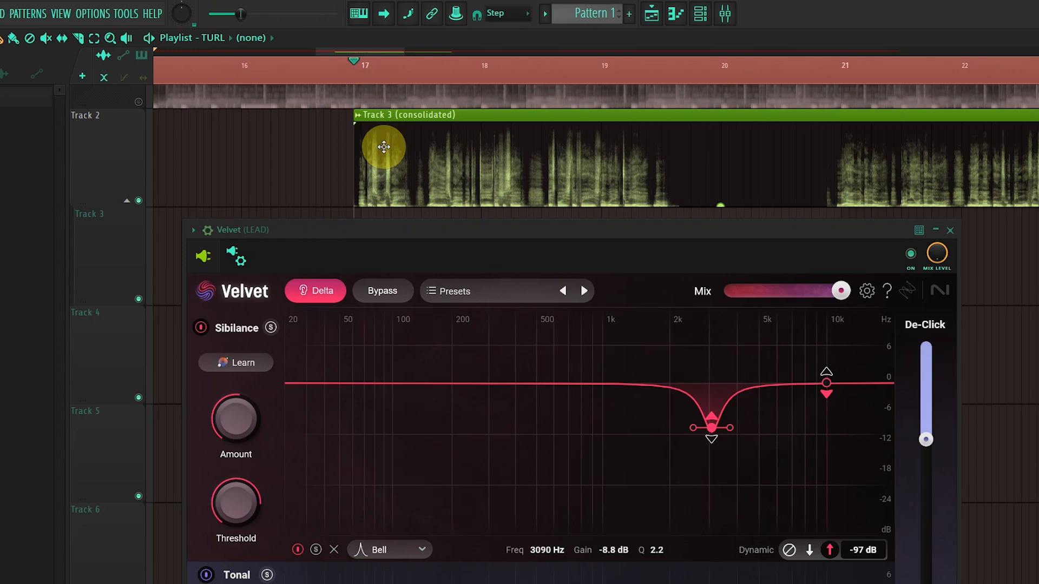
scroll(342, 154, down, 5)
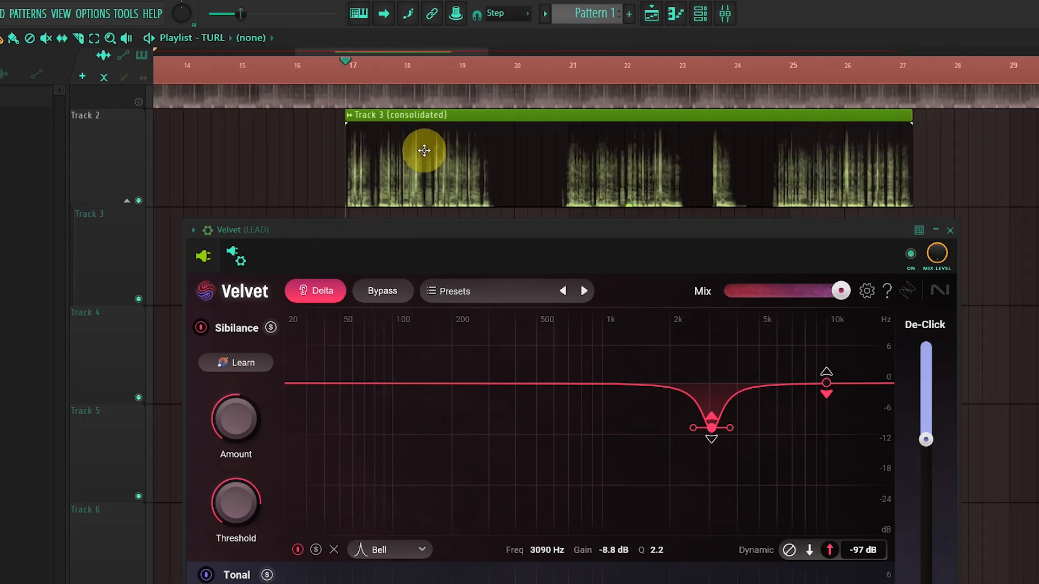
scroll(483, 167, up, 2)
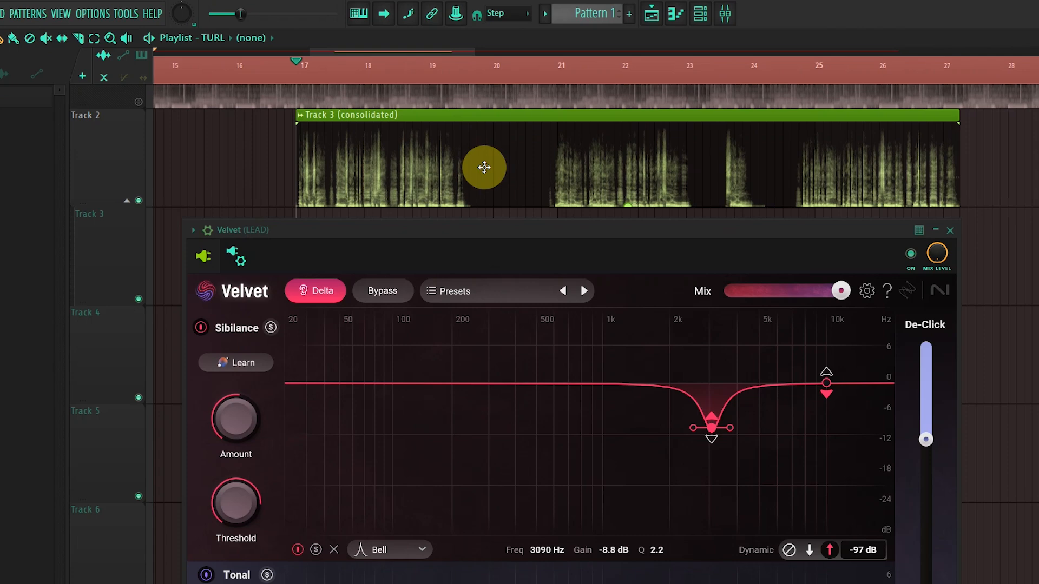
Step: Play the vocal with Delta on to hear only the processed difference, stop playback, and turn Delta off
key(space)
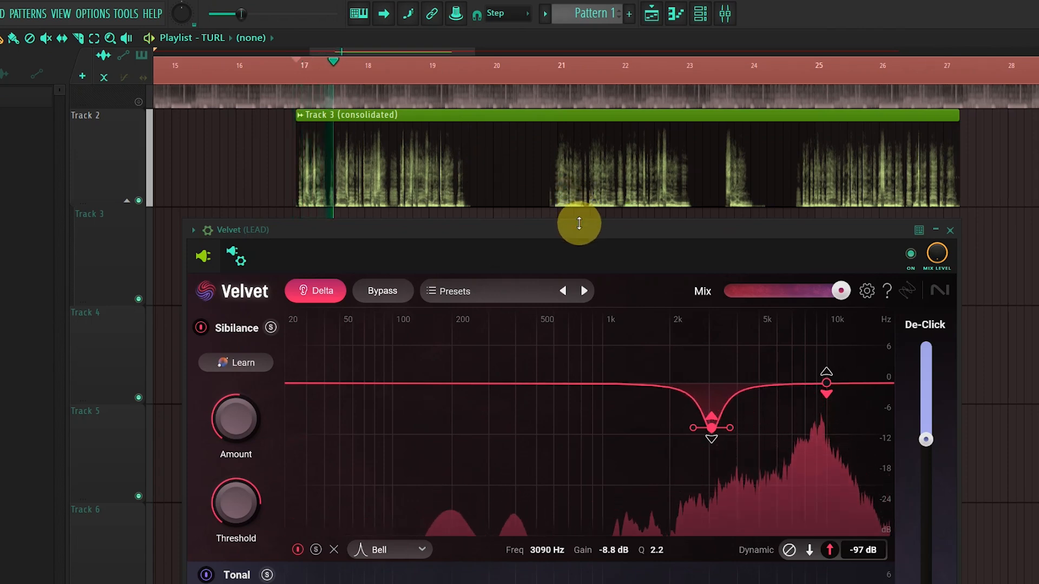
drag(567, 215, 563, 155)
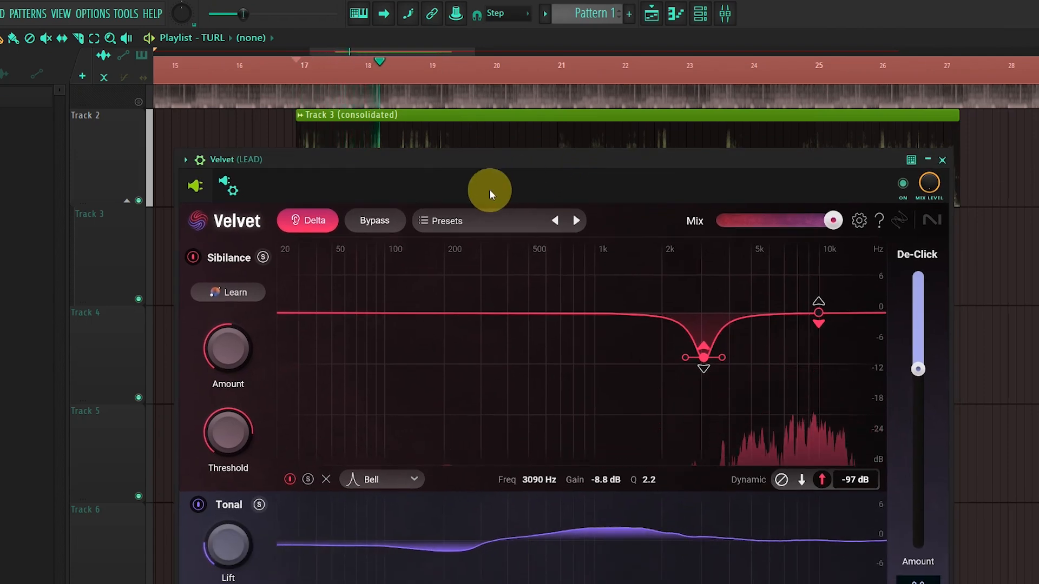
click(301, 222)
key(space)
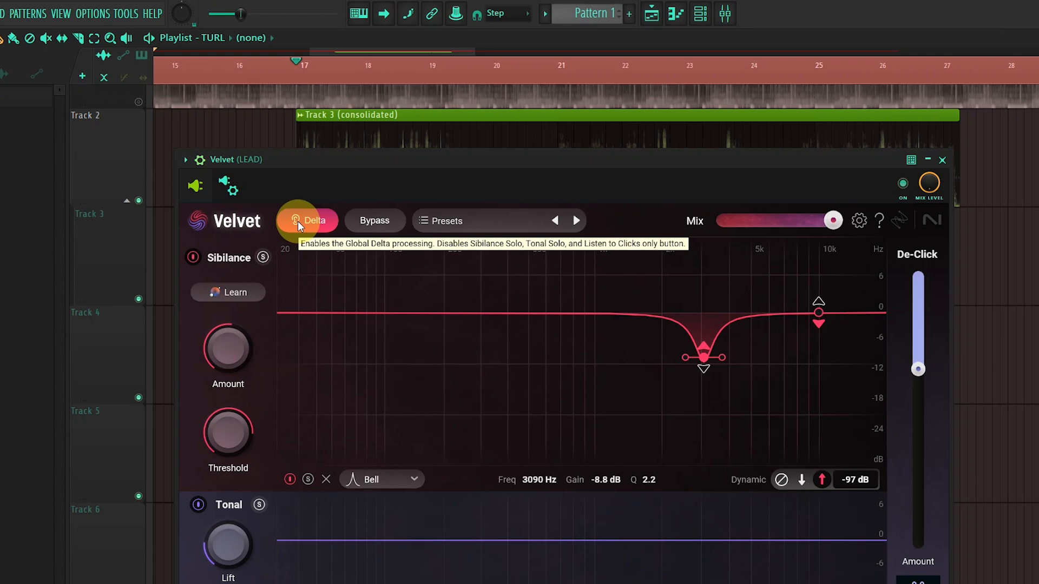
click(298, 220)
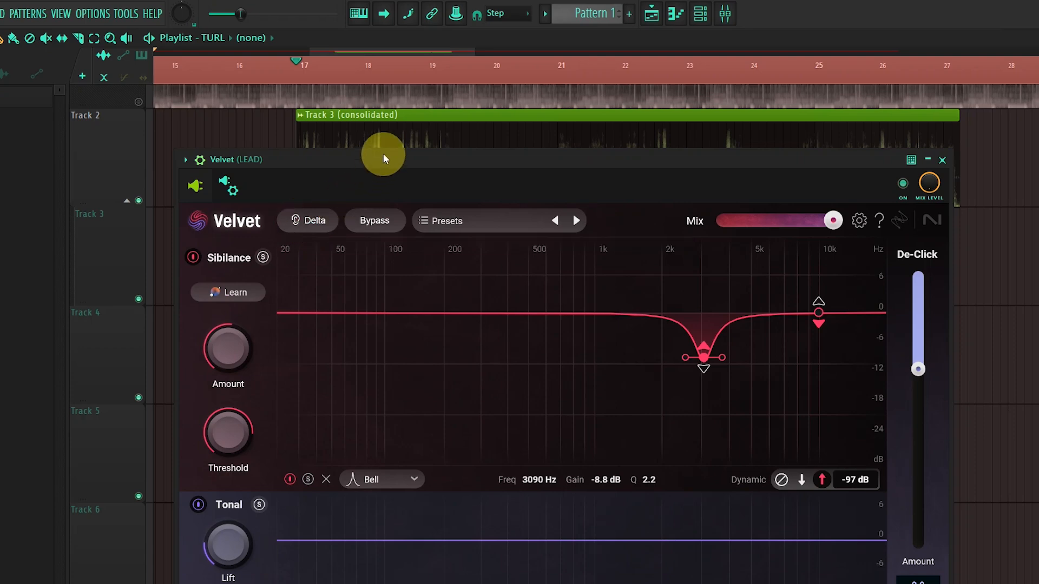
Step: Move the plugin window back up over the playlist and audition the vocal with Delta off
drag(383, 155, 344, 82)
key(space)
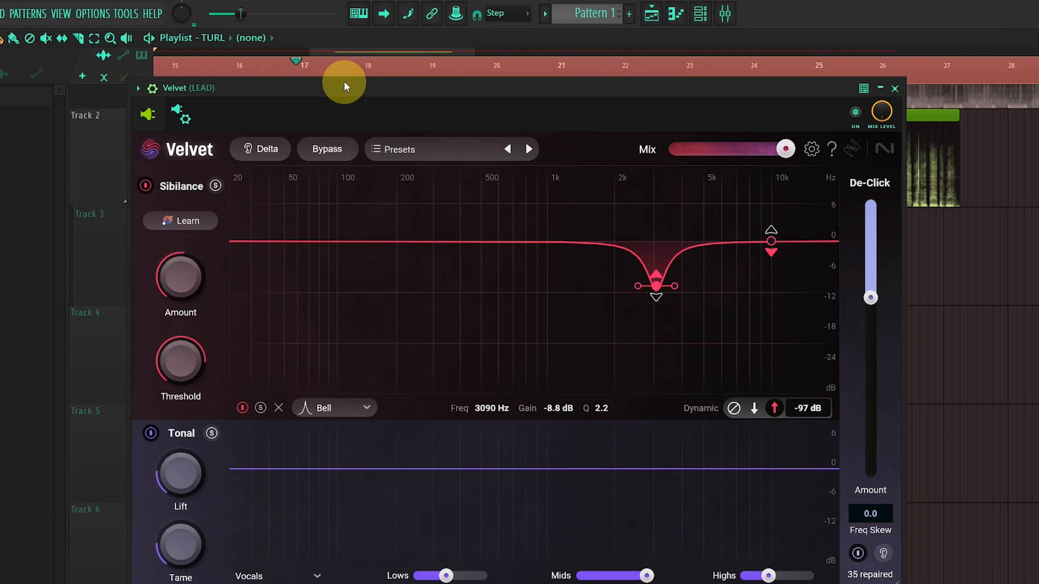
drag(344, 82, 346, 64)
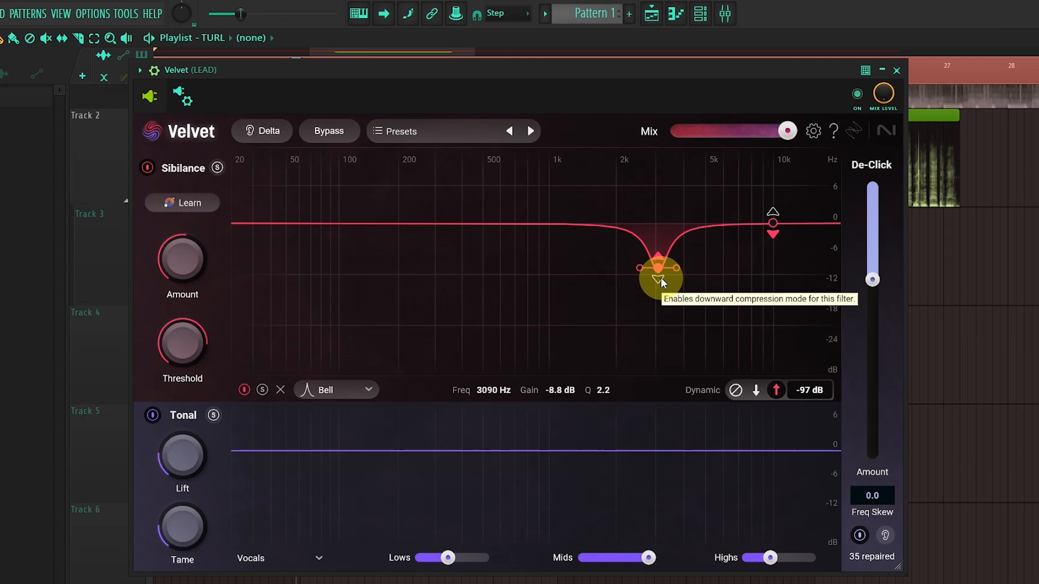
mouse_move(611, 69)
mouse_down()
mouse_move(592, 64)
mouse_move(628, 66)
mouse_up()
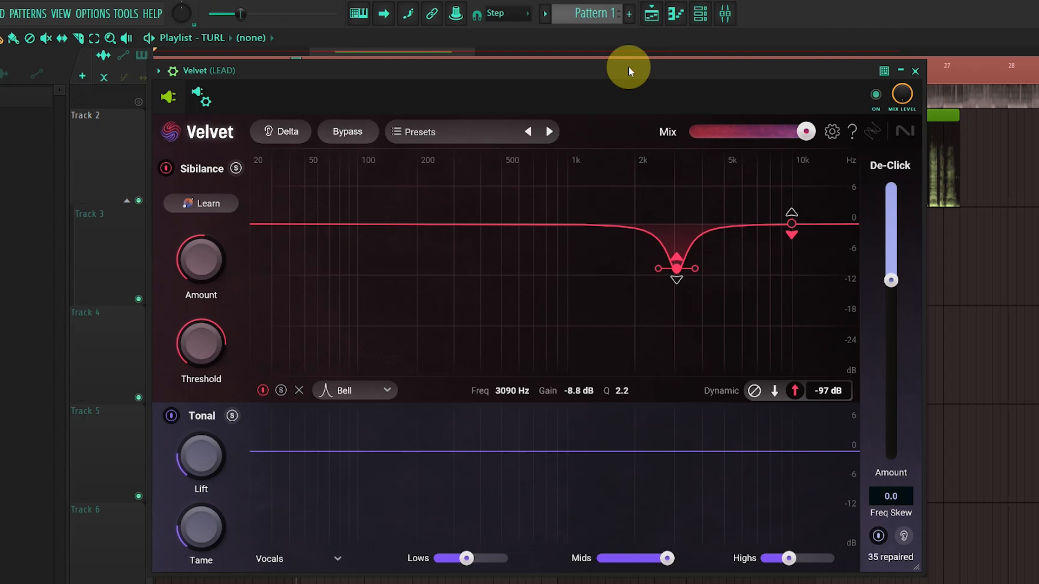
Step: Audition the vocal with the Dialogue Support and High Shaping presets
click(557, 131)
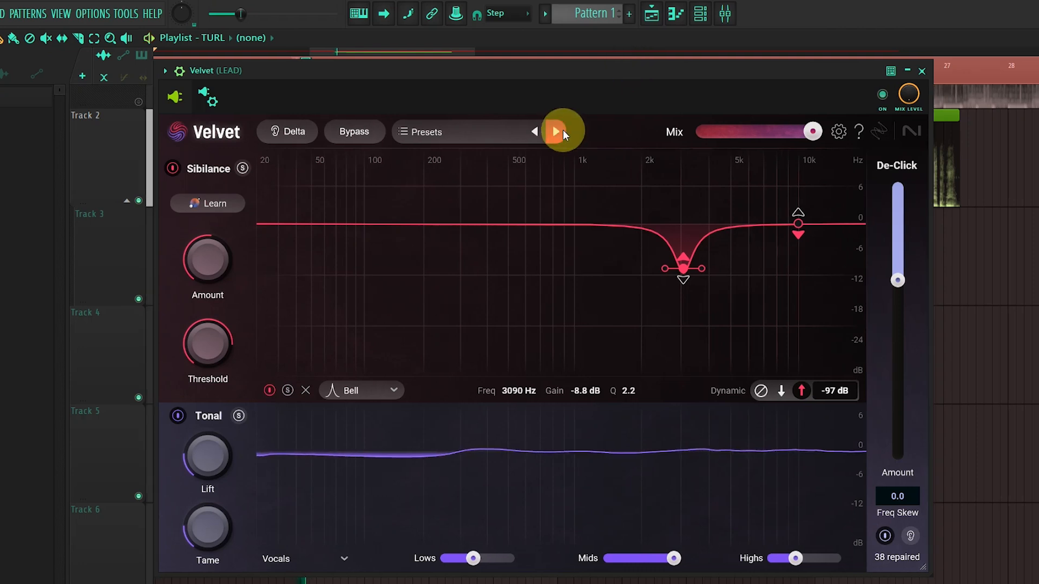
click(559, 132)
click(558, 135)
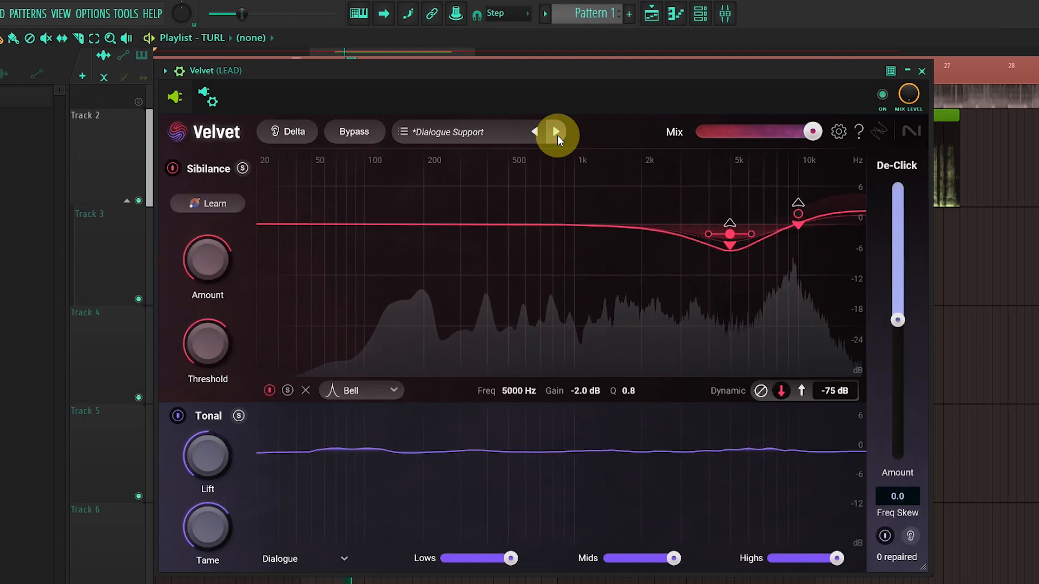
click(557, 135)
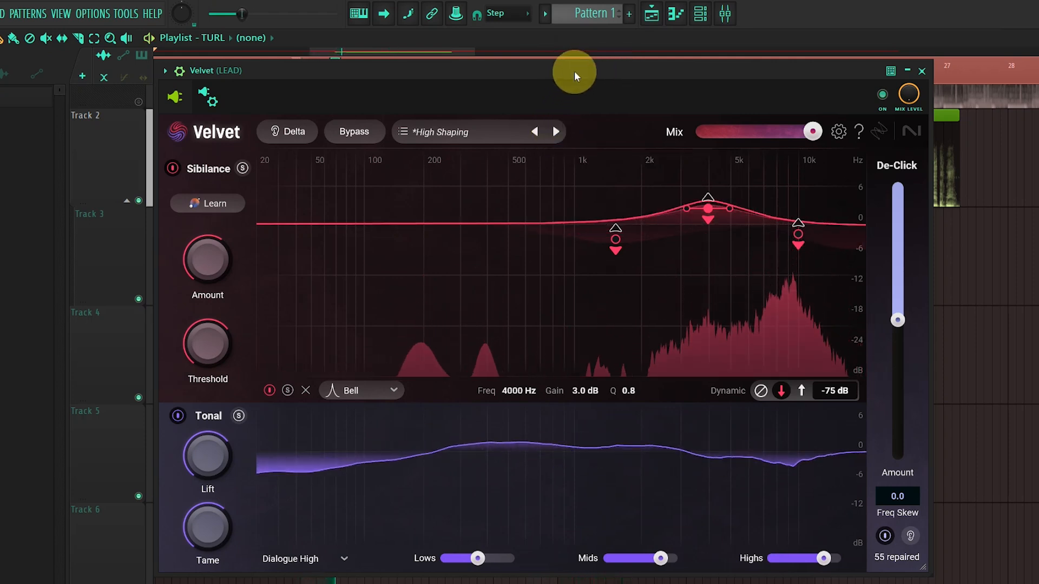
drag(573, 70, 579, 58)
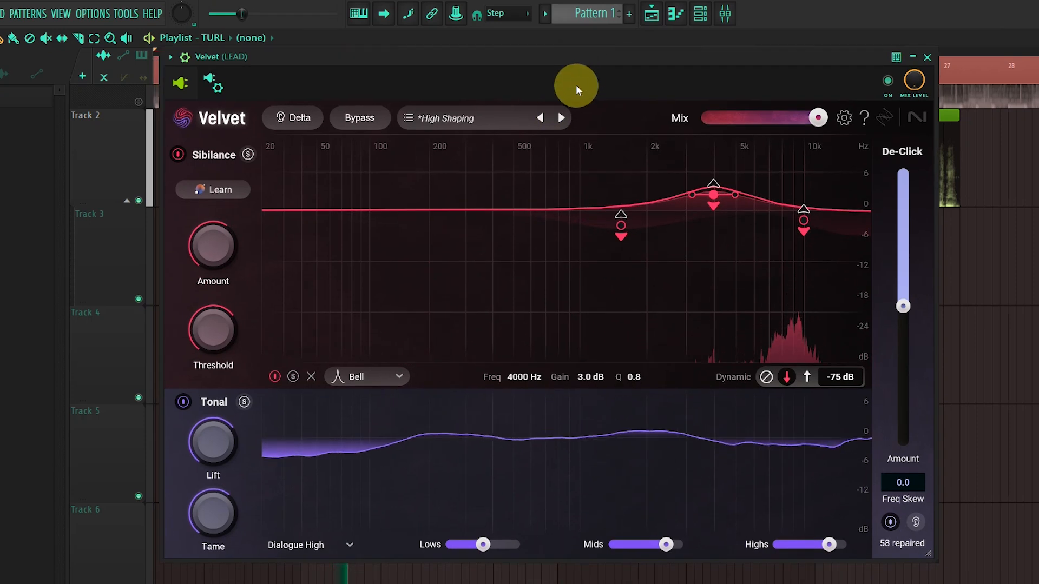
Step: Audition the High Soften Harshness, Low Shaping and Low Soften Harshness presets on the vocal
click(562, 119)
drag(627, 94, 627, 90)
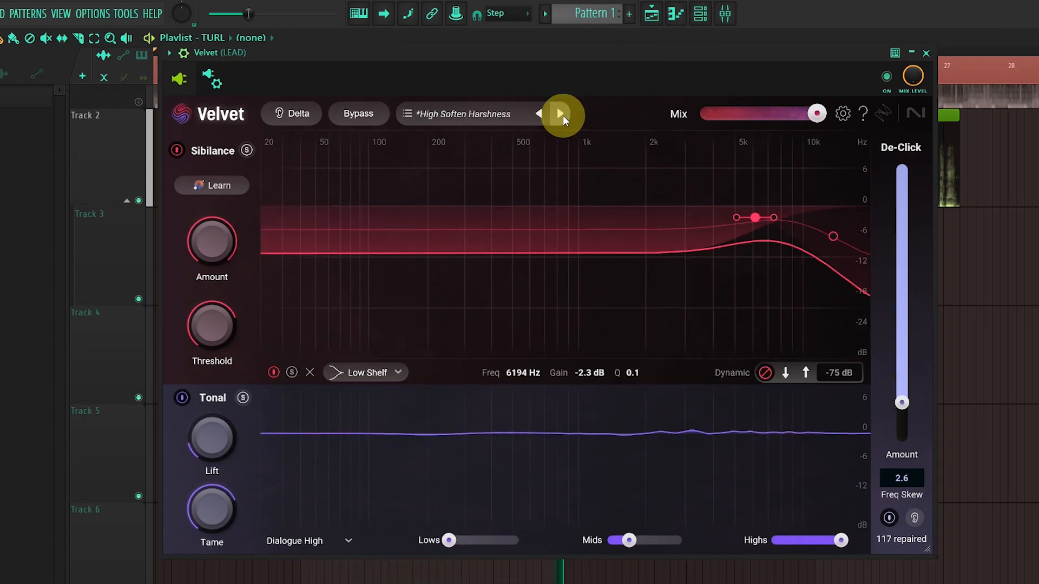
click(563, 115)
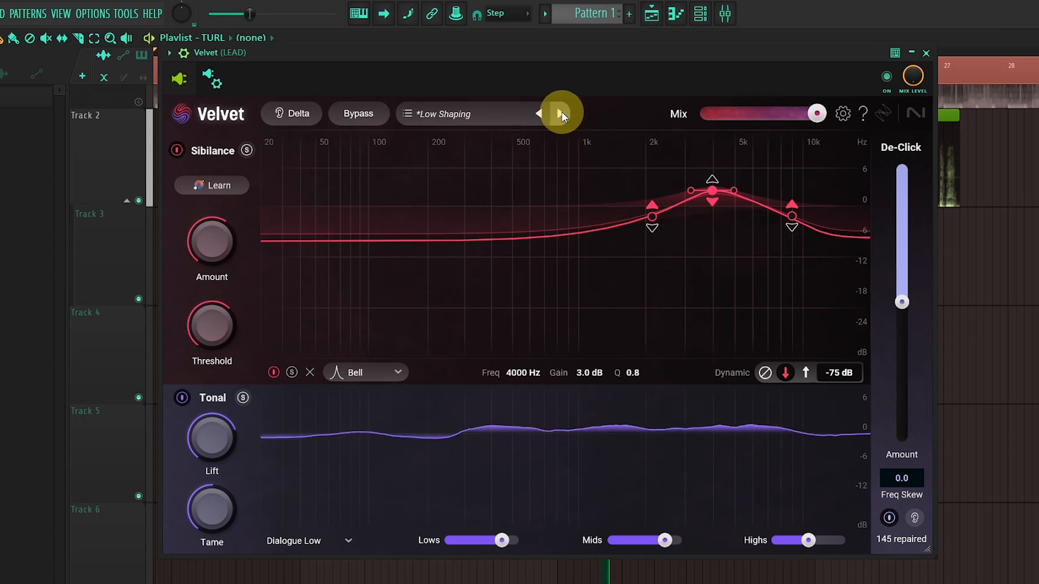
click(559, 114)
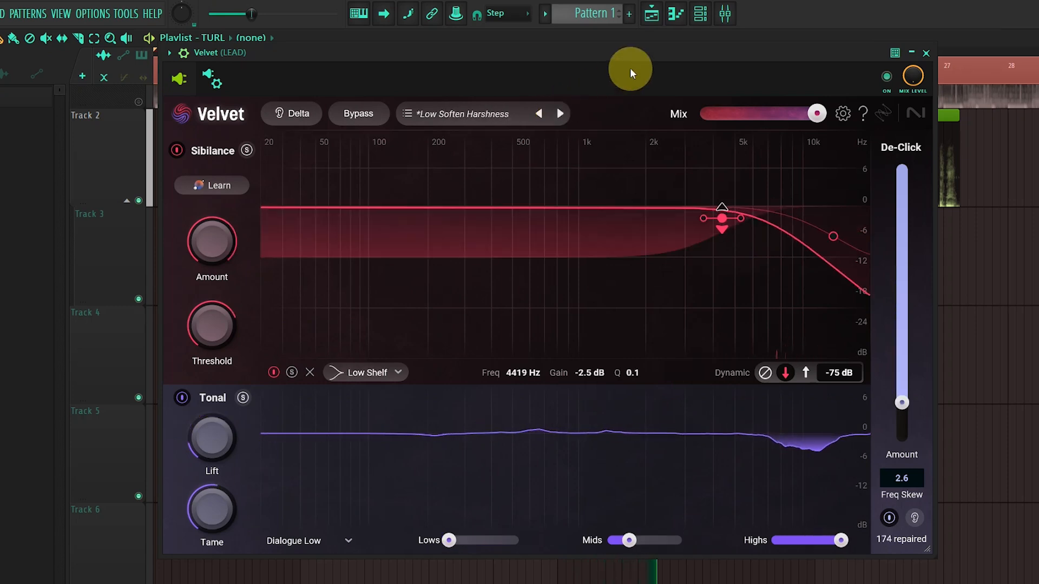
drag(634, 51, 616, 43)
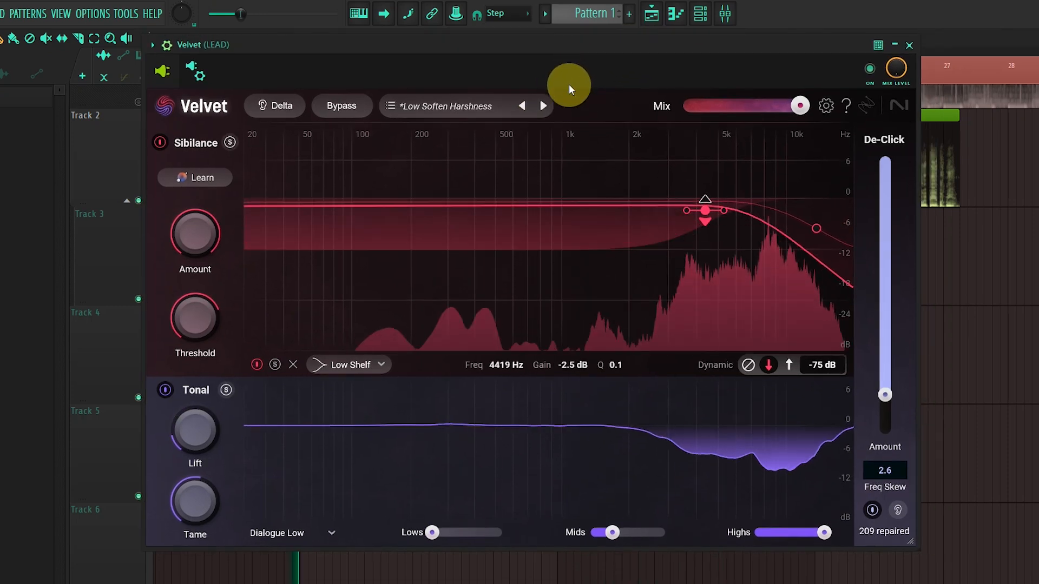
Step: Audition the Soften Harshness and Tonal-Tone Enhance presets on the vocal
click(545, 109)
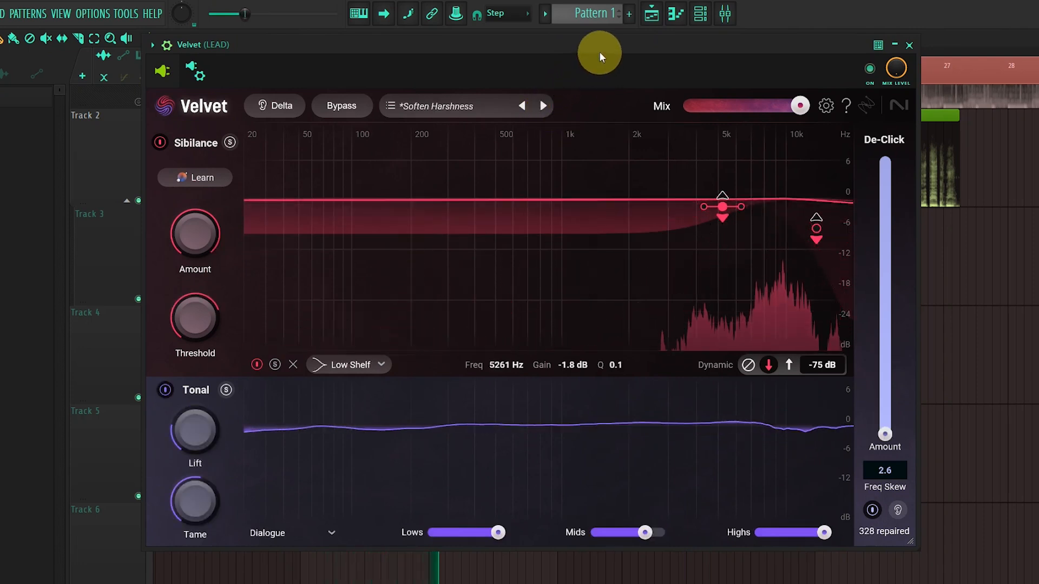
drag(600, 50, 594, 58)
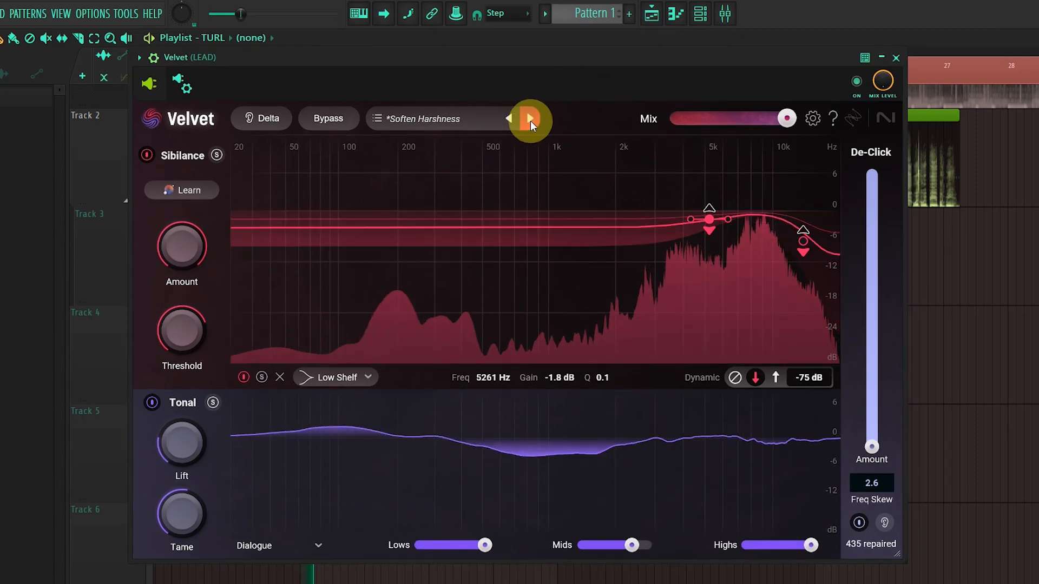
click(530, 121)
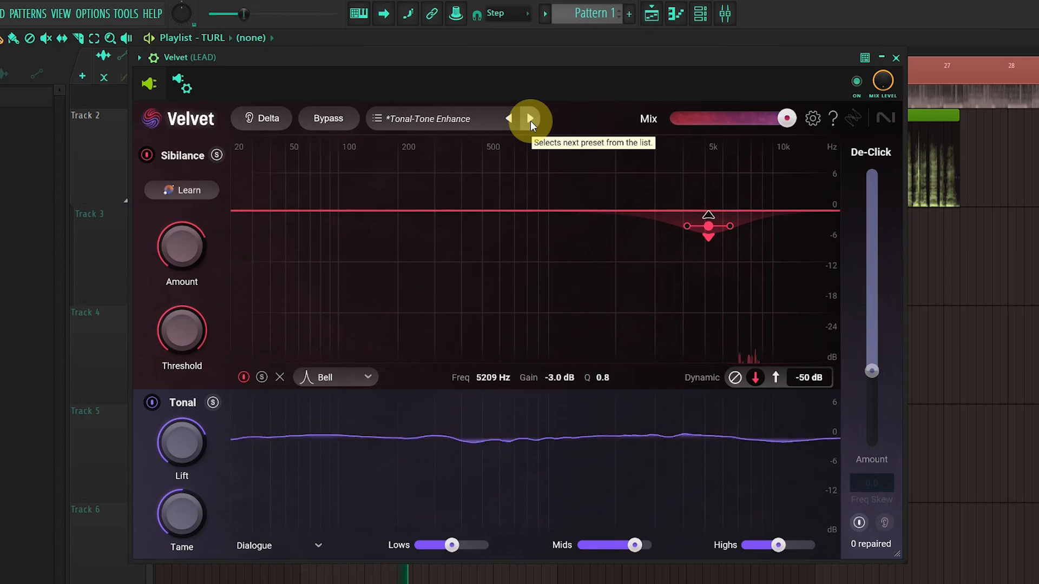
Step: Audition the Cymbal Chill and Hats Crisper presets on the vocal
click(530, 121)
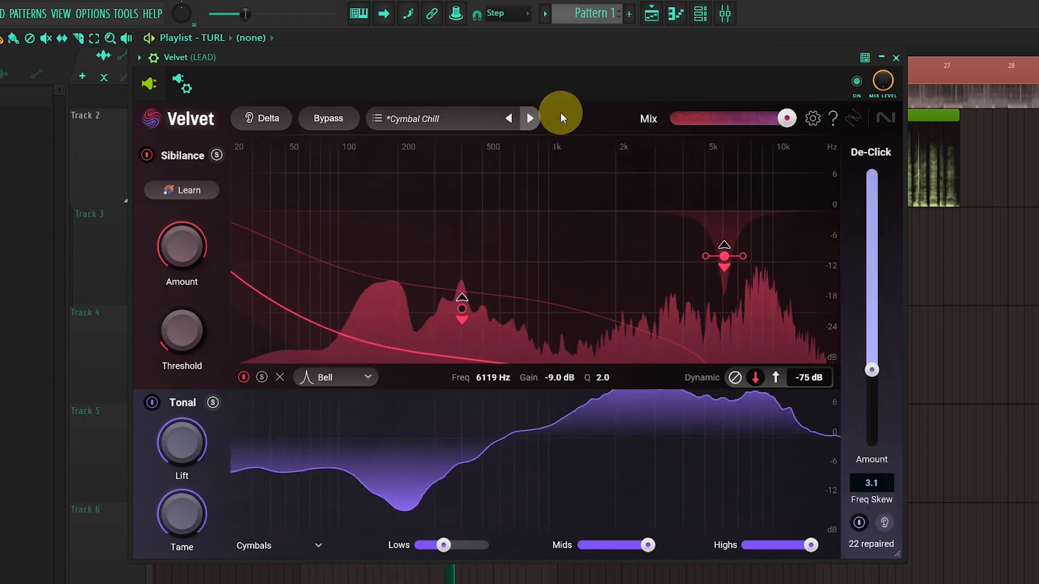
click(532, 119)
click(531, 129)
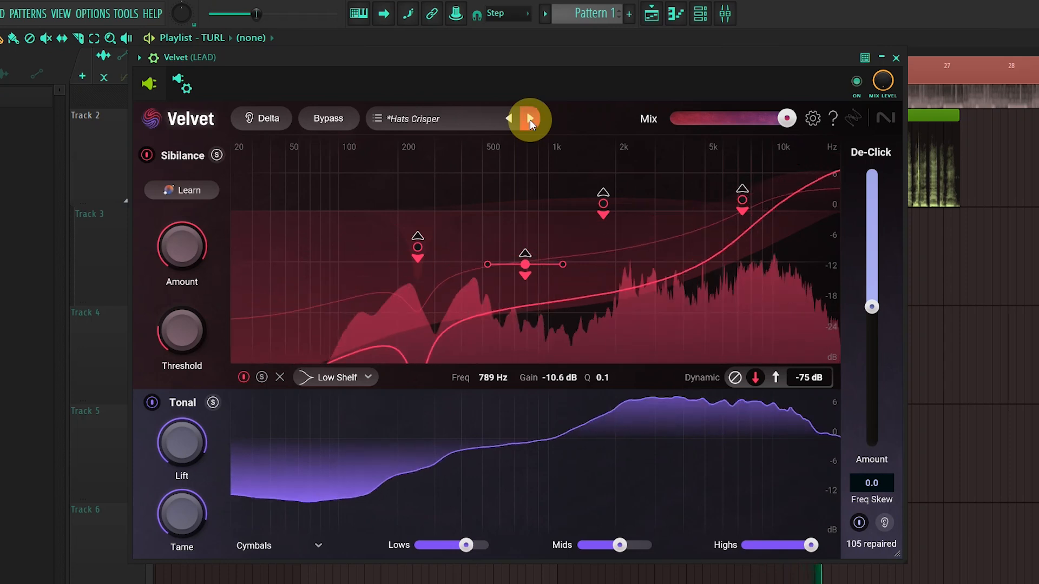
Step: Advance through the Muddy preset to Shaping-HH Presence and reposition the plugin window
click(530, 119)
click(530, 119)
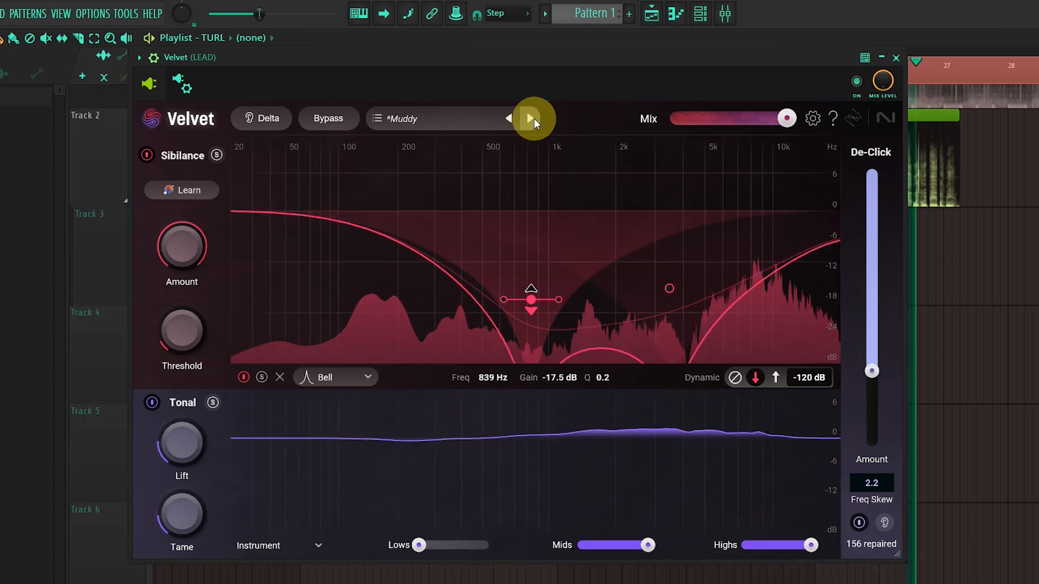
click(535, 119)
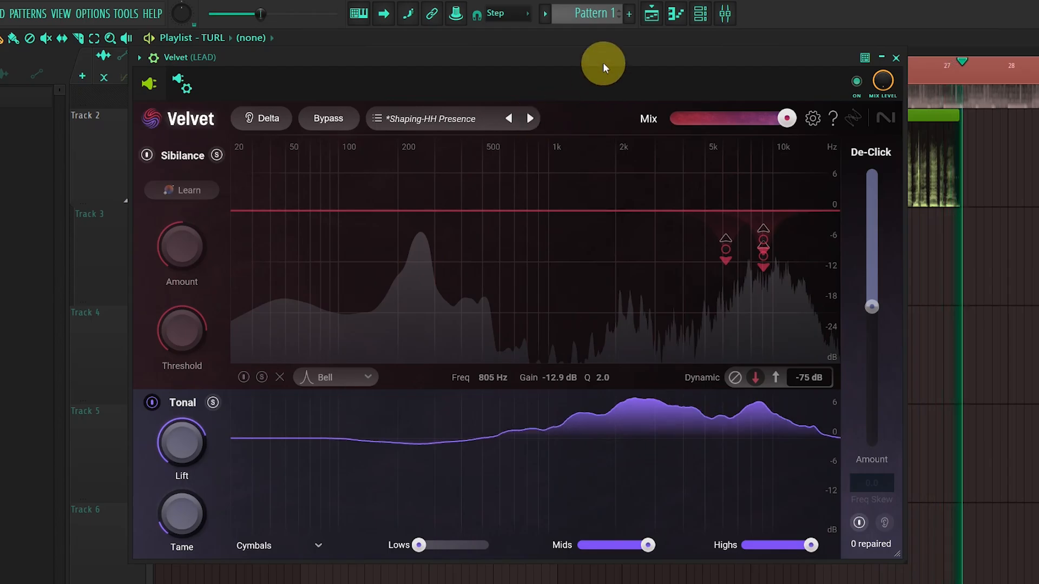
drag(603, 61, 660, 28)
drag(660, 28, 624, 46)
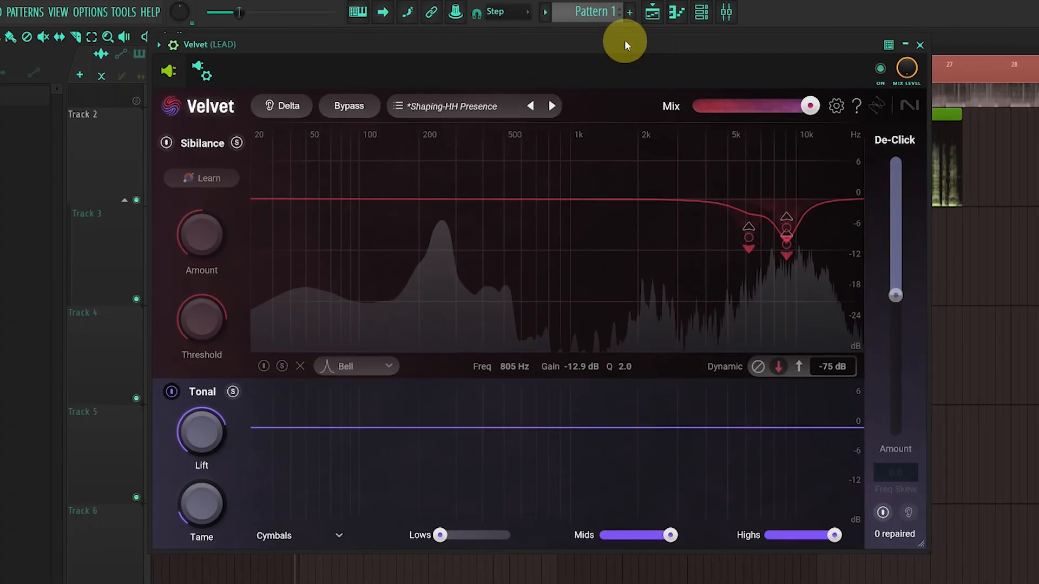